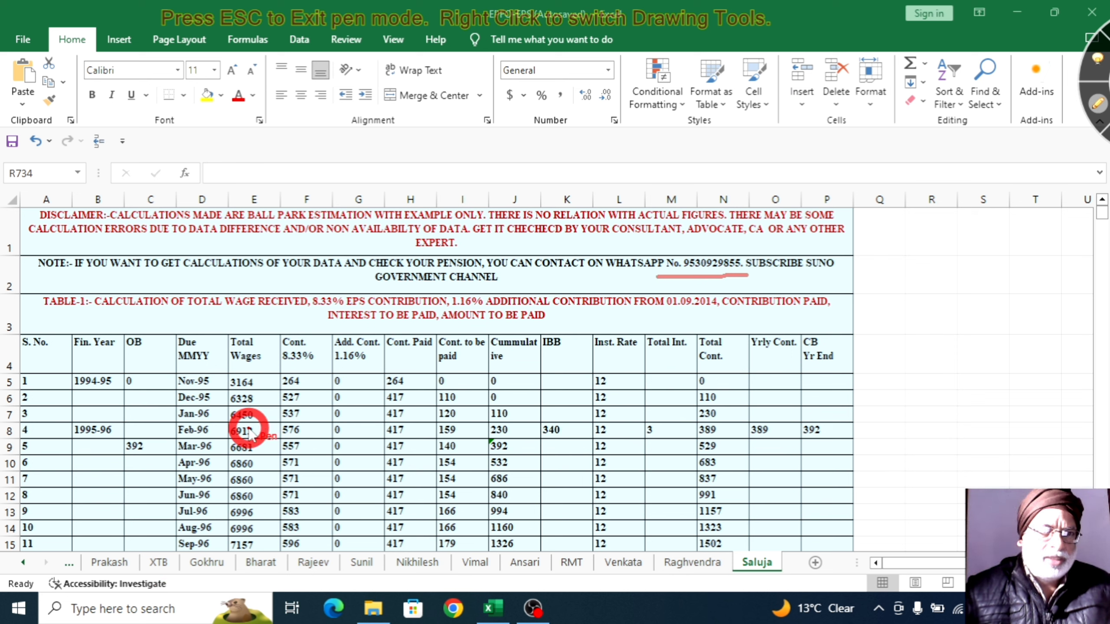
- Draw pen arrows down Table-1's Total Wages, Cont. 8.33% and Cont. Paid columns, and tick its title
{"action": "mouse_move", "coordinate": [276, 377]}
{"action": "left_mouse_down"}
{"action": "mouse_move", "coordinate": [264, 491]}
{"action": "mouse_move", "coordinate": [278, 518]}
{"action": "left_mouse_up"}
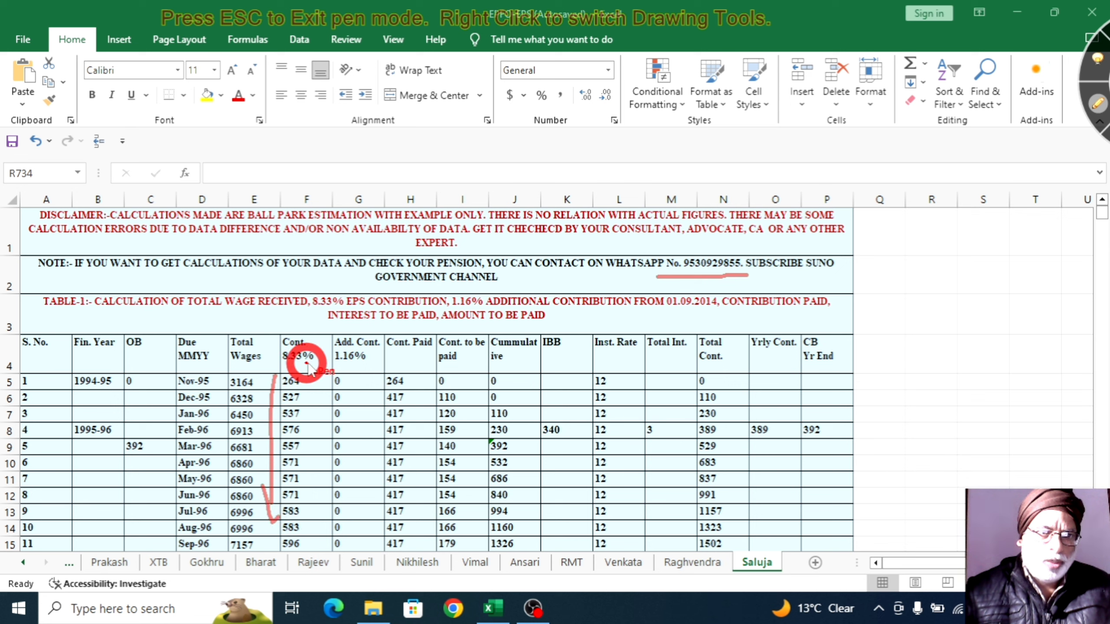
{"action": "mouse_move", "coordinate": [314, 382]}
{"action": "left_mouse_down"}
{"action": "mouse_move", "coordinate": [316, 494]}
{"action": "mouse_move", "coordinate": [333, 492]}
{"action": "left_mouse_up"}
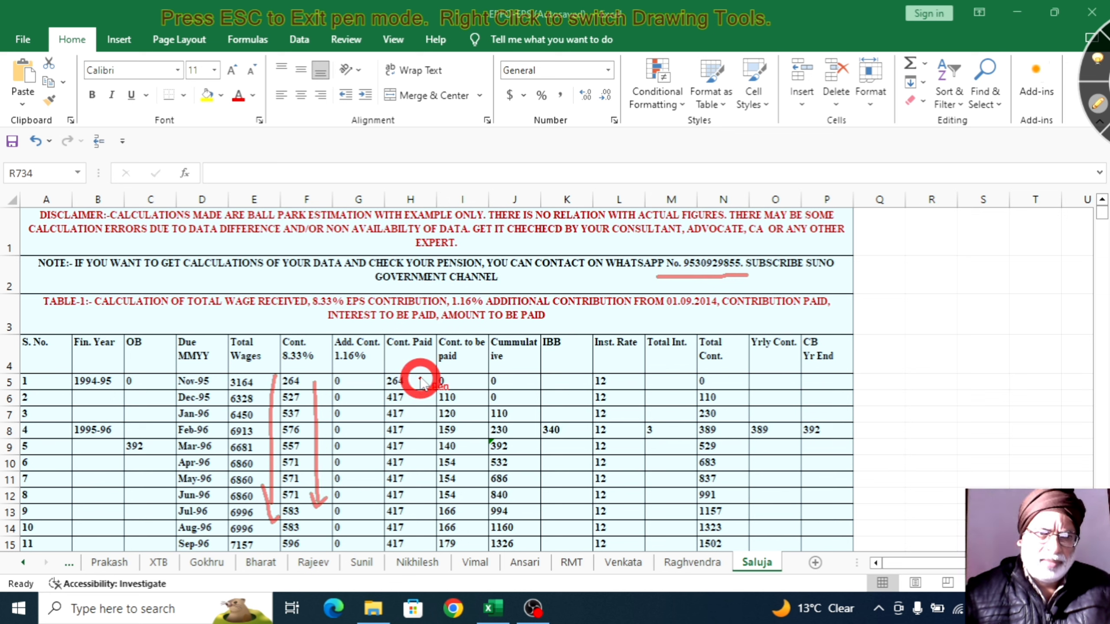
{"action": "left_click_drag", "start_coordinate": [420, 377], "coordinate": [418, 530]}
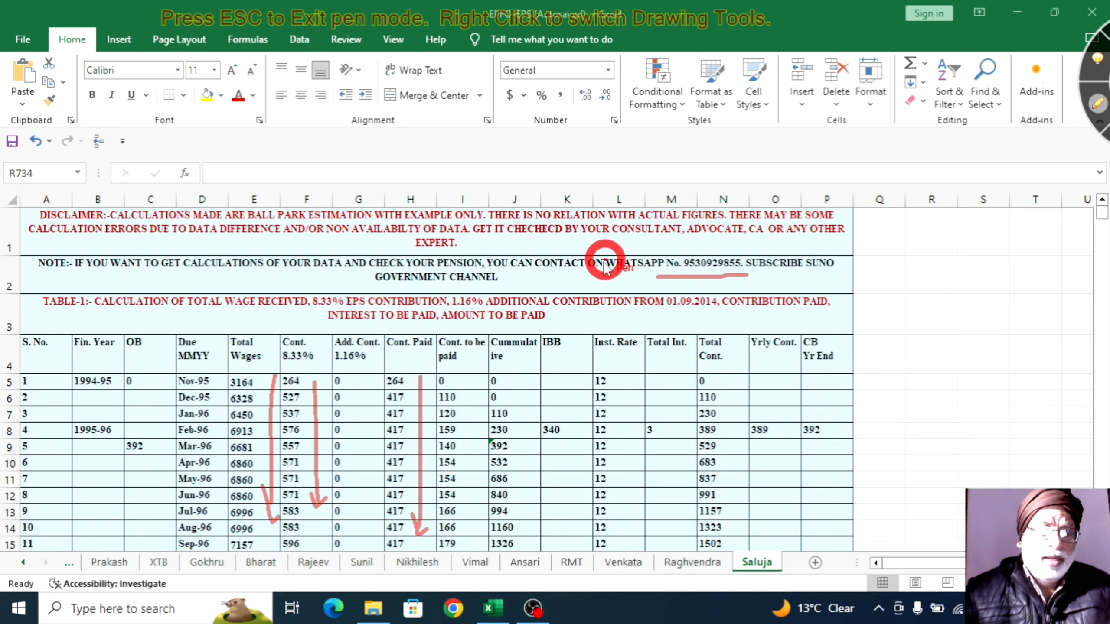
{"action": "left_click_drag", "start_coordinate": [58, 303], "coordinate": [202, 255]}
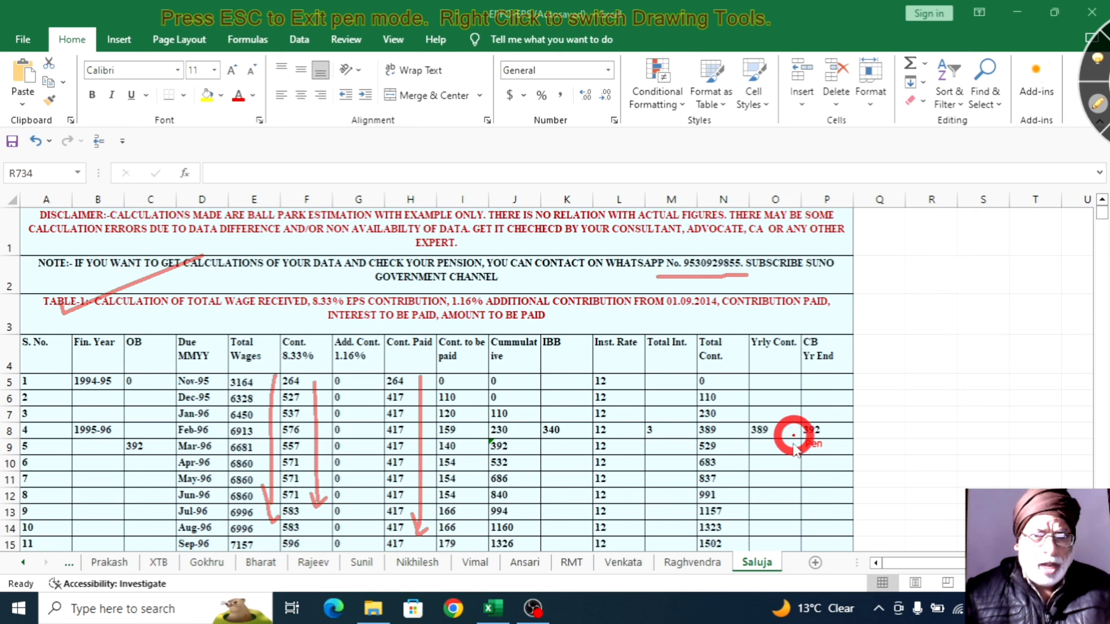
{"action": "key", "text": "Escape"}
- Outline the Table-1 totals in E346 to I346 with the pen and underline the final year-end balance in P345
{"action": "scroll", "coordinate": [574, 391], "scroll_direction": "down", "scroll_amount": 20}
{"action": "scroll", "coordinate": [577, 394], "scroll_direction": "up", "scroll_amount": 7}
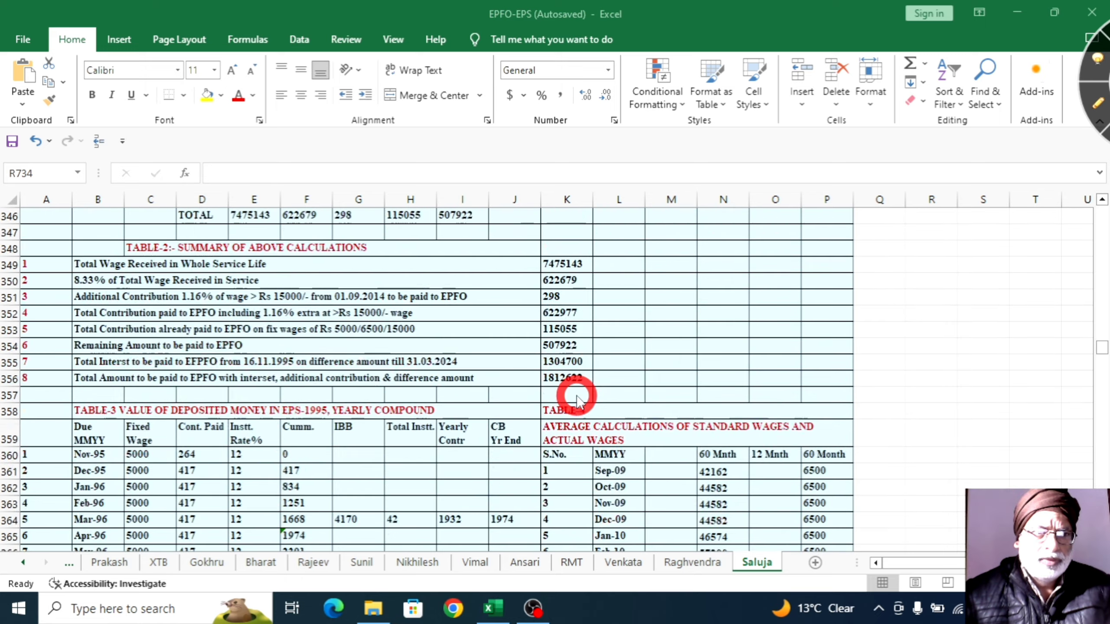
{"action": "left_click", "coordinate": [1098, 104]}
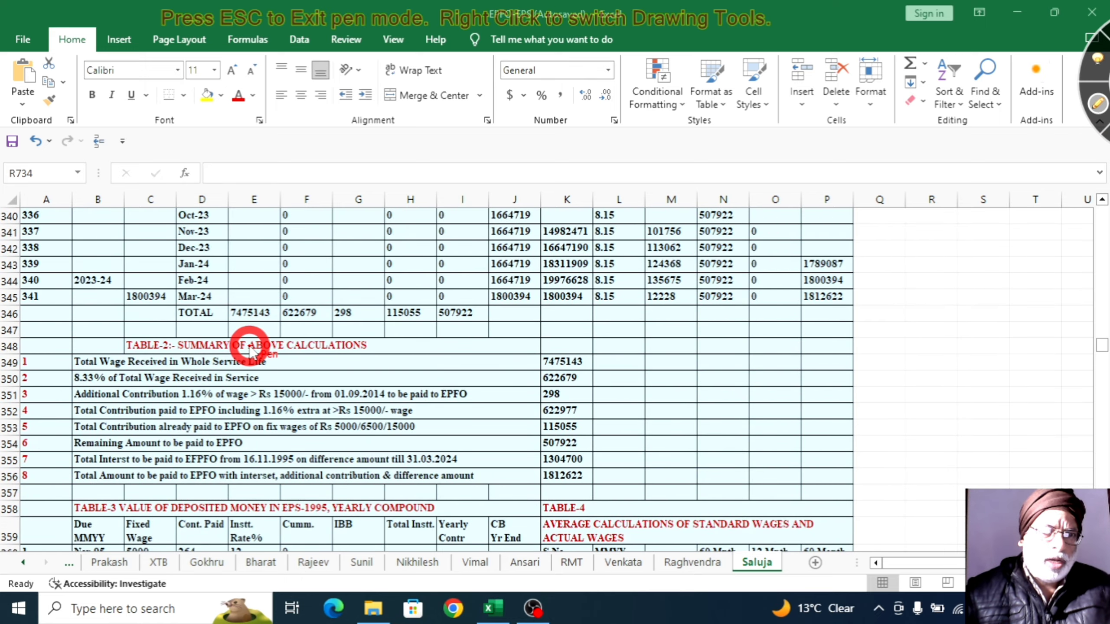
{"action": "mouse_move", "coordinate": [234, 329]}
{"action": "left_mouse_down"}
{"action": "mouse_move", "coordinate": [275, 311]}
{"action": "mouse_move", "coordinate": [273, 295]}
{"action": "mouse_move", "coordinate": [217, 300]}
{"action": "mouse_move", "coordinate": [227, 335]}
{"action": "left_mouse_up"}
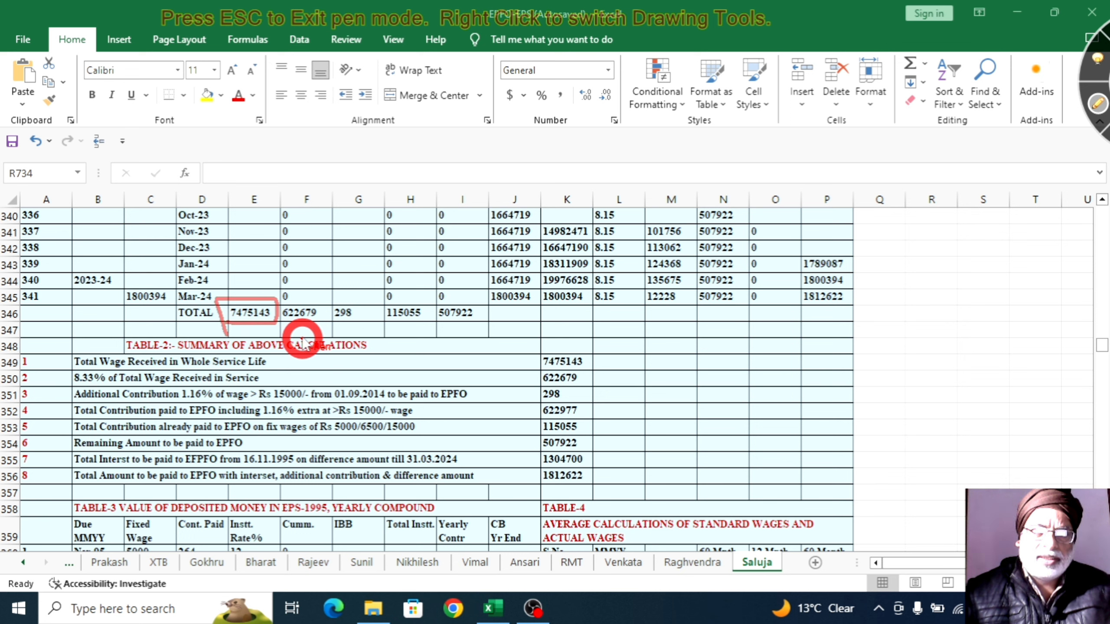
{"action": "mouse_move", "coordinate": [284, 325]}
{"action": "left_mouse_down"}
{"action": "mouse_move", "coordinate": [327, 323]}
{"action": "mouse_move", "coordinate": [319, 301]}
{"action": "mouse_move", "coordinate": [288, 303]}
{"action": "mouse_move", "coordinate": [339, 323]}
{"action": "mouse_move", "coordinate": [365, 306]}
{"action": "mouse_move", "coordinate": [330, 295]}
{"action": "mouse_move", "coordinate": [330, 328]}
{"action": "left_mouse_up"}
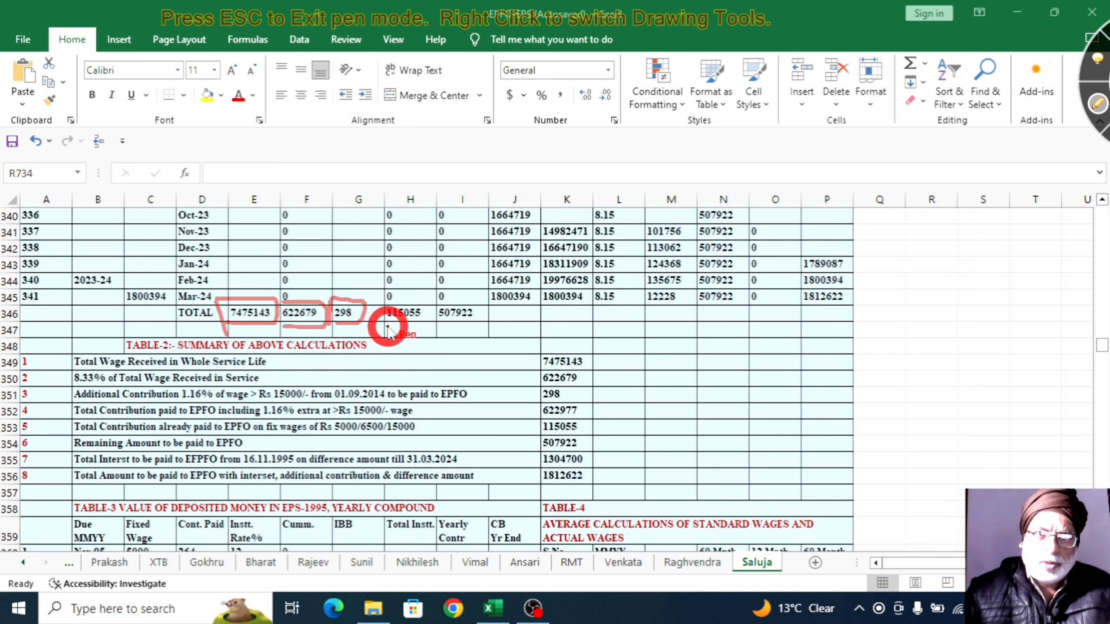
{"action": "mouse_move", "coordinate": [383, 324]}
{"action": "left_mouse_down"}
{"action": "mouse_move", "coordinate": [429, 316]}
{"action": "mouse_move", "coordinate": [430, 302]}
{"action": "mouse_move", "coordinate": [384, 299]}
{"action": "mouse_move", "coordinate": [382, 330]}
{"action": "left_mouse_up"}
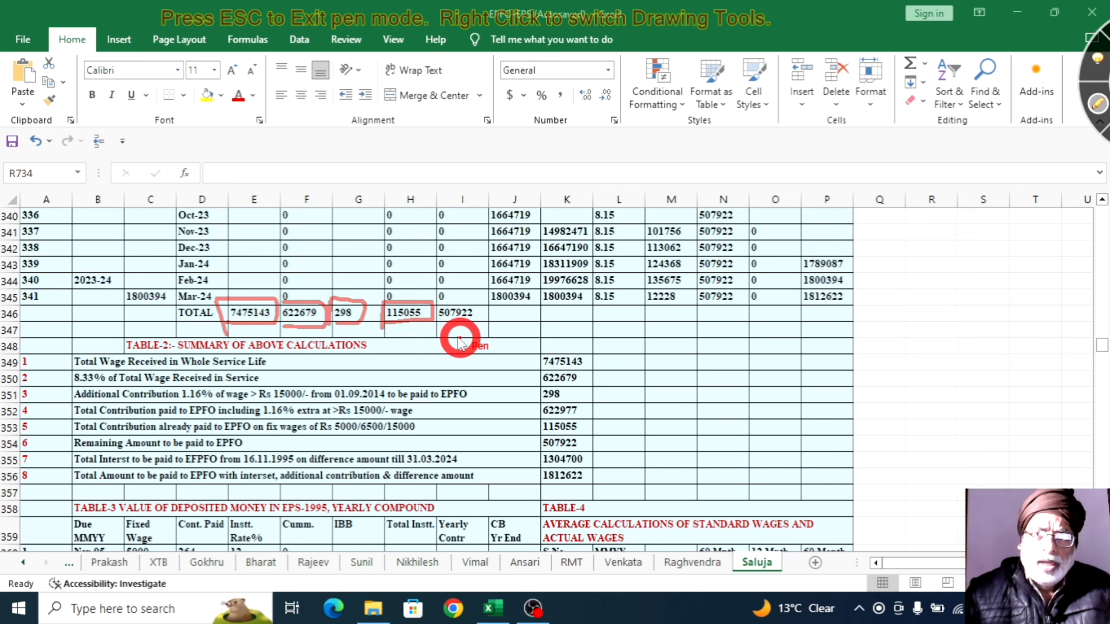
{"action": "mouse_move", "coordinate": [441, 328]}
{"action": "left_mouse_down"}
{"action": "mouse_move", "coordinate": [480, 326]}
{"action": "mouse_move", "coordinate": [437, 300]}
{"action": "mouse_move", "coordinate": [441, 326]}
{"action": "left_mouse_up"}
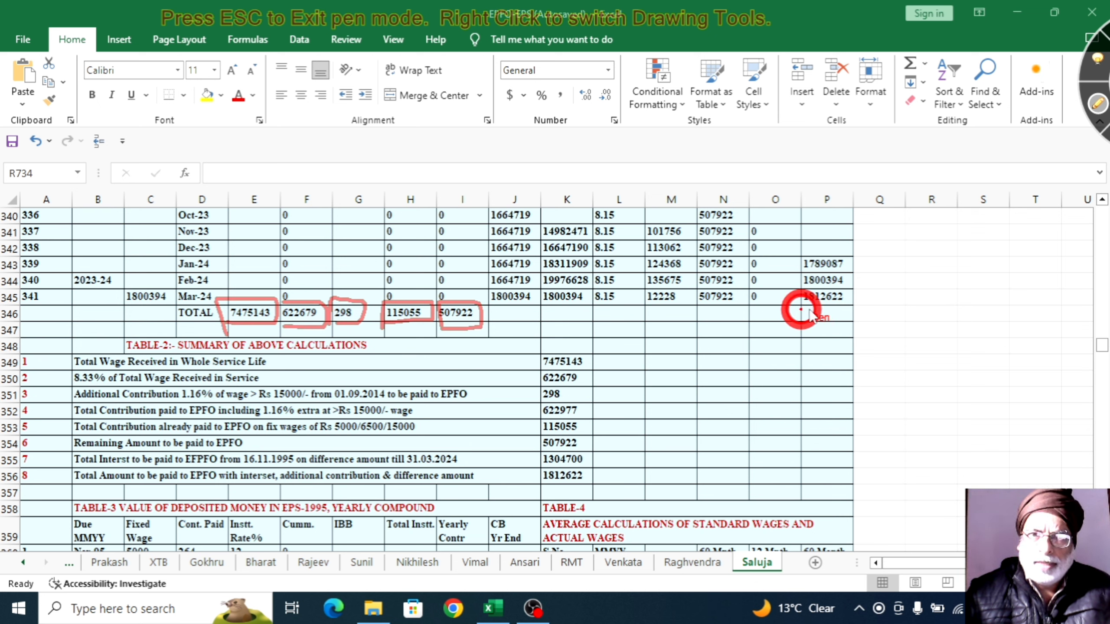
{"action": "left_click_drag", "start_coordinate": [801, 310], "coordinate": [851, 307]}
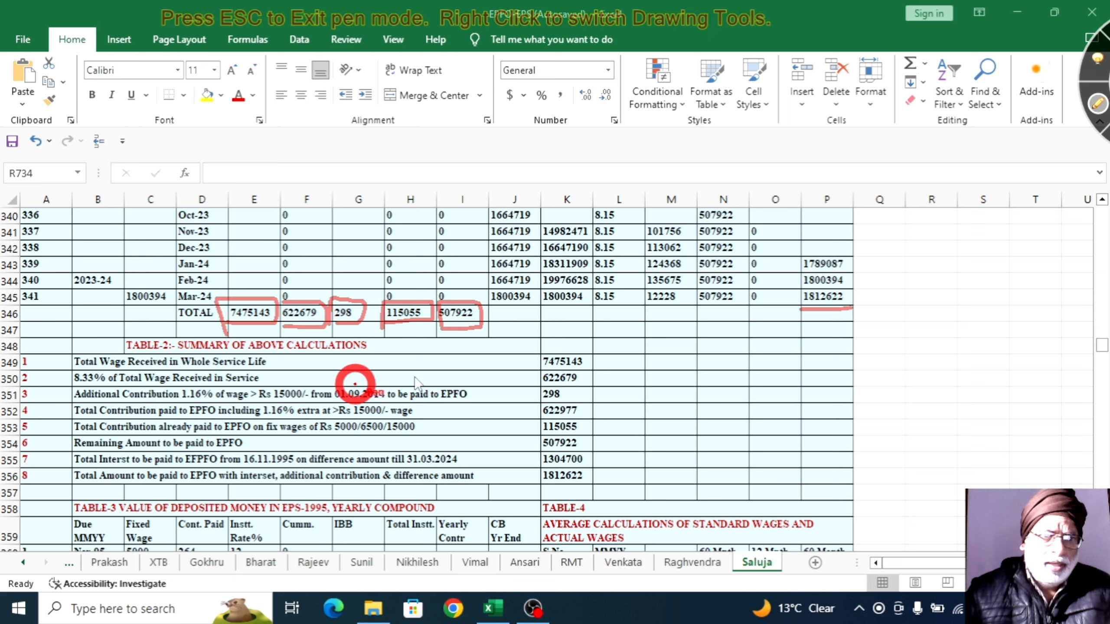
- Bracket the Table-2 summary amounts in K349 to K356 with the pen
{"action": "mouse_move", "coordinate": [592, 349]}
{"action": "left_mouse_down"}
{"action": "mouse_move", "coordinate": [603, 347]}
{"action": "mouse_move", "coordinate": [618, 427]}
{"action": "mouse_move", "coordinate": [620, 483]}
{"action": "mouse_move", "coordinate": [603, 493]}
{"action": "left_mouse_up"}
{"action": "mouse_move", "coordinate": [536, 346]}
{"action": "left_mouse_down"}
{"action": "mouse_move", "coordinate": [534, 490]}
{"action": "mouse_move", "coordinate": [645, 478]}
{"action": "left_mouse_up"}
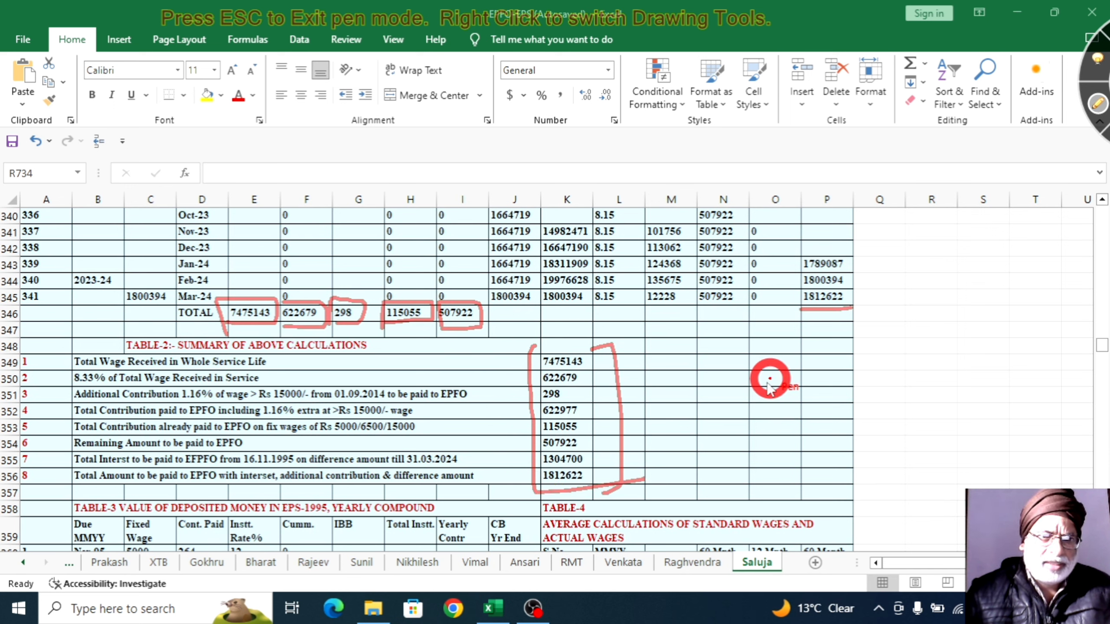
{"action": "left_click", "coordinate": [1097, 107]}
- Draw pen lines down the Cont. Paid and Instt. Rate% columns of Table-3
{"action": "scroll", "coordinate": [506, 373], "scroll_direction": "down", "scroll_amount": 3}
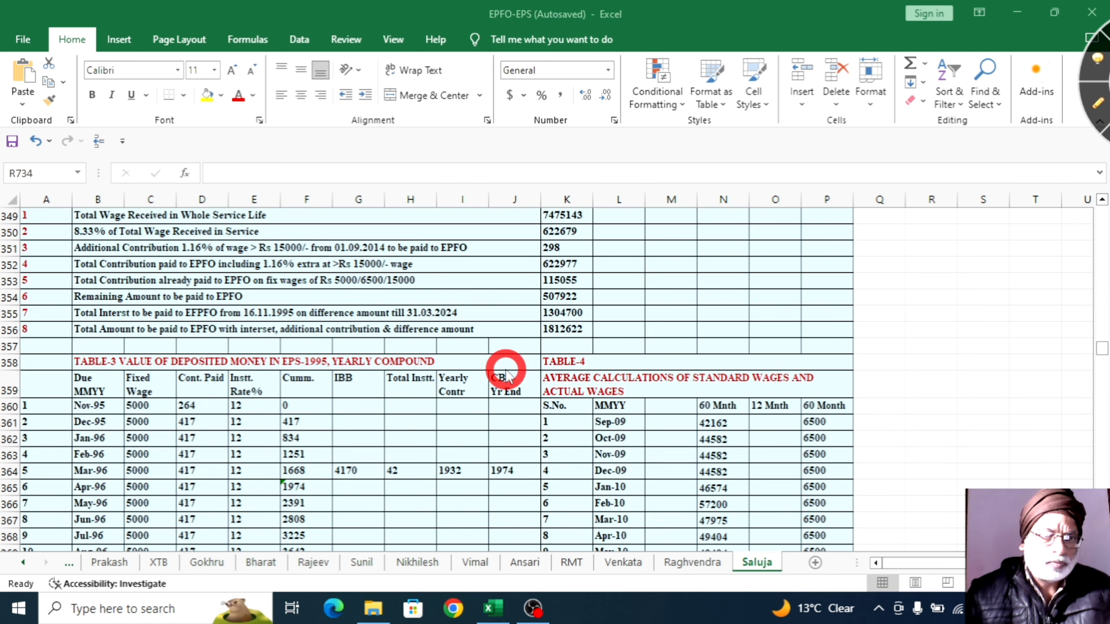
{"action": "scroll", "coordinate": [506, 373], "scroll_direction": "down", "scroll_amount": 2}
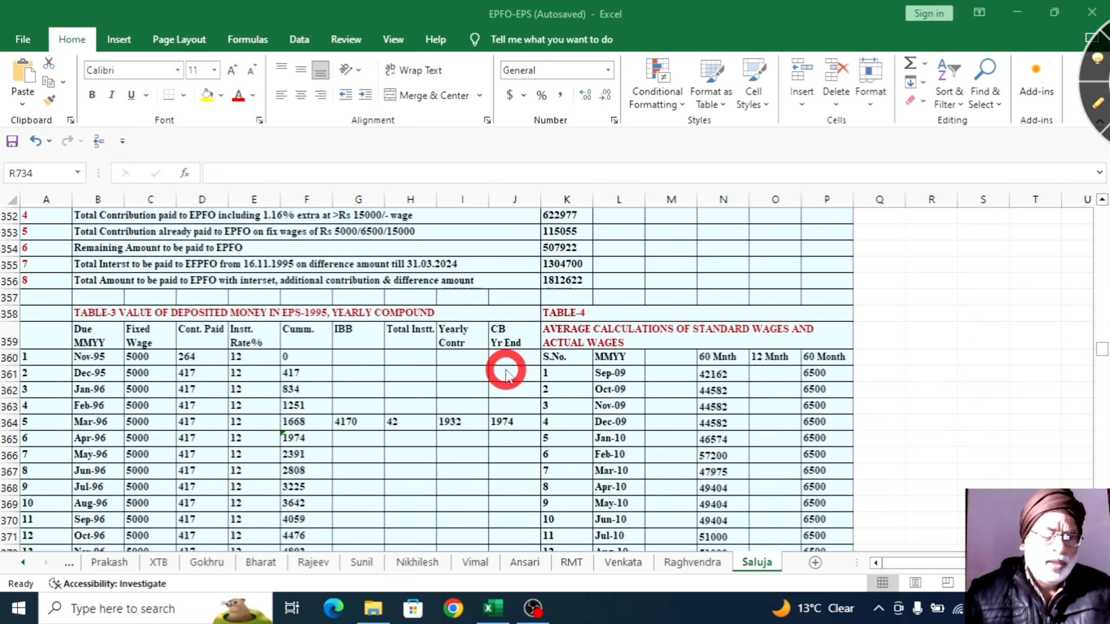
{"action": "left_click", "coordinate": [1095, 107]}
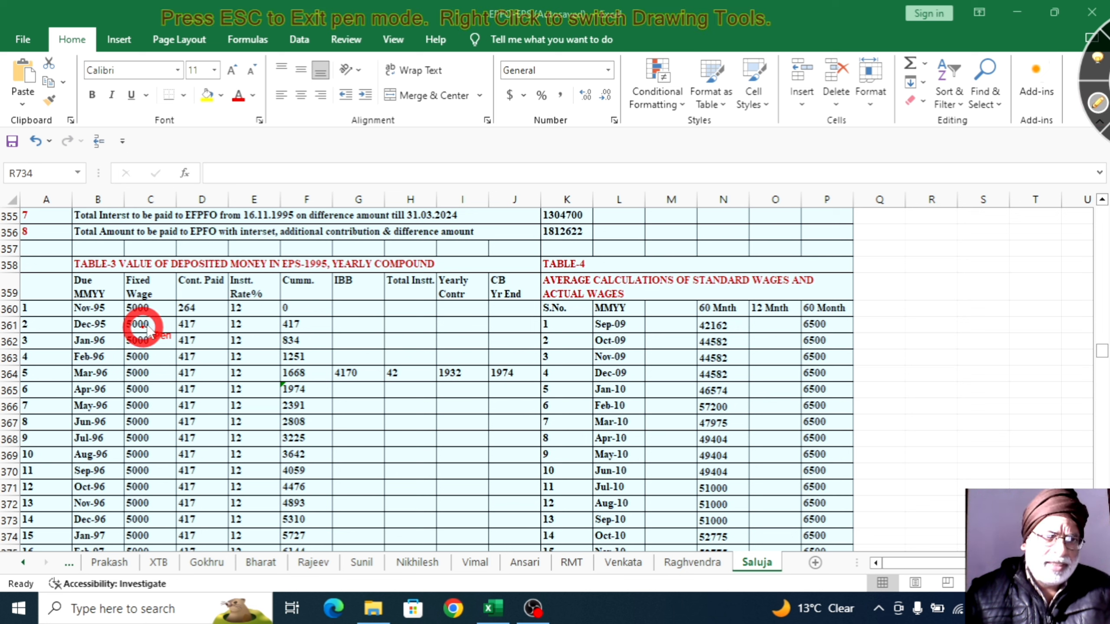
{"action": "mouse_move", "coordinate": [168, 304]}
{"action": "left_mouse_down"}
{"action": "mouse_move", "coordinate": [202, 297]}
{"action": "mouse_move", "coordinate": [200, 531]}
{"action": "left_mouse_up"}
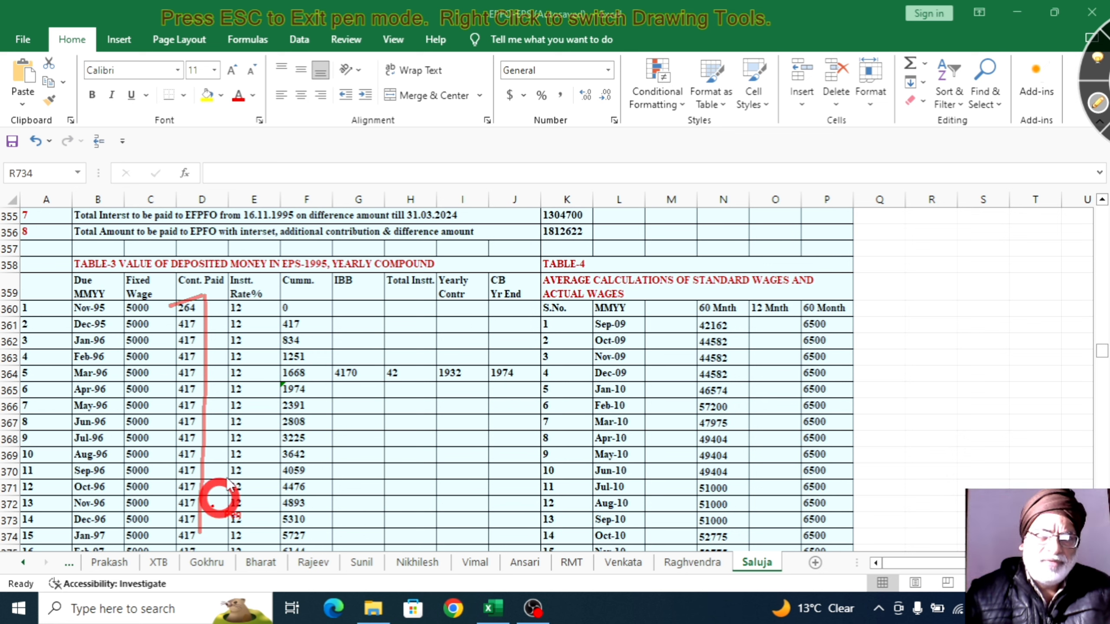
{"action": "left_click_drag", "start_coordinate": [263, 302], "coordinate": [258, 486]}
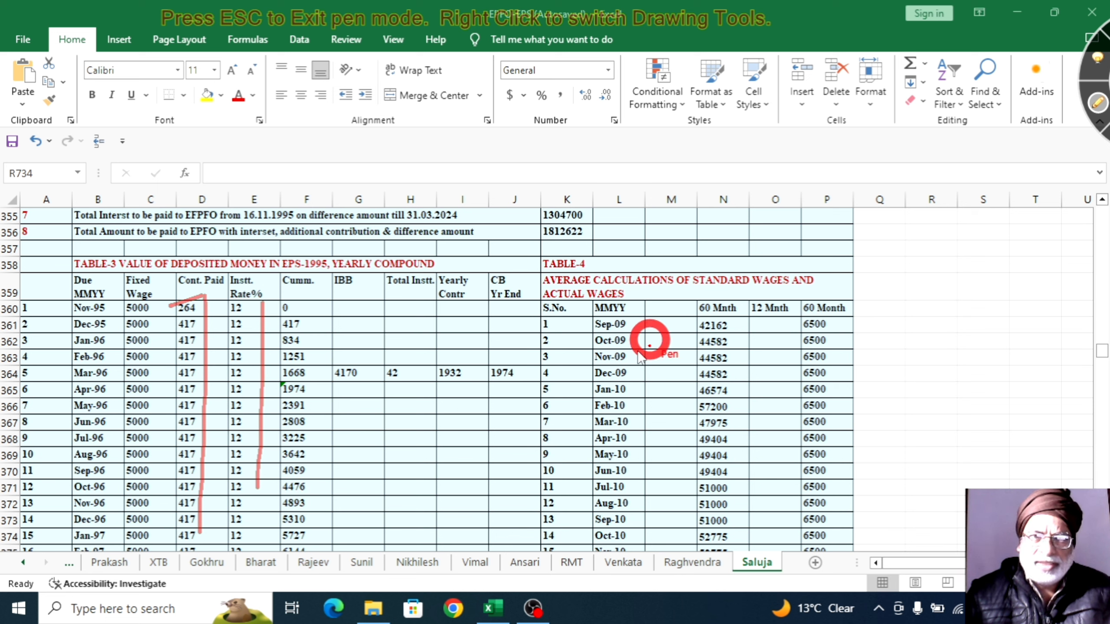
- Draw pen arrows down the 60 Mnth and 60 Month wage columns of Table-4
{"action": "mouse_move", "coordinate": [747, 326]}
{"action": "left_mouse_down"}
{"action": "mouse_move", "coordinate": [758, 529]}
{"action": "mouse_move", "coordinate": [763, 508]}
{"action": "left_mouse_up"}
{"action": "mouse_move", "coordinate": [840, 316]}
{"action": "left_mouse_down"}
{"action": "mouse_move", "coordinate": [847, 424]}
{"action": "mouse_move", "coordinate": [837, 416]}
{"action": "mouse_move", "coordinate": [855, 404]}
{"action": "left_mouse_up"}
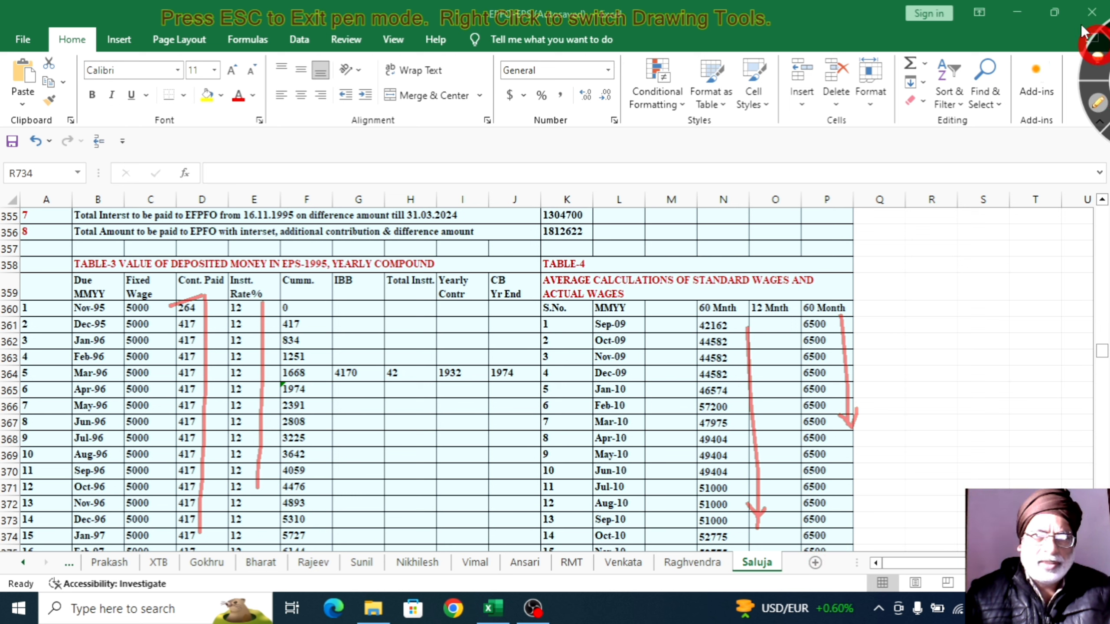
{"action": "key", "text": "Escape"}
- Mark the Table-4 averages in row 422 with the pen, circling those in N and P and underlining the one in O
{"action": "scroll", "coordinate": [424, 375], "scroll_direction": "down", "scroll_amount": 10}
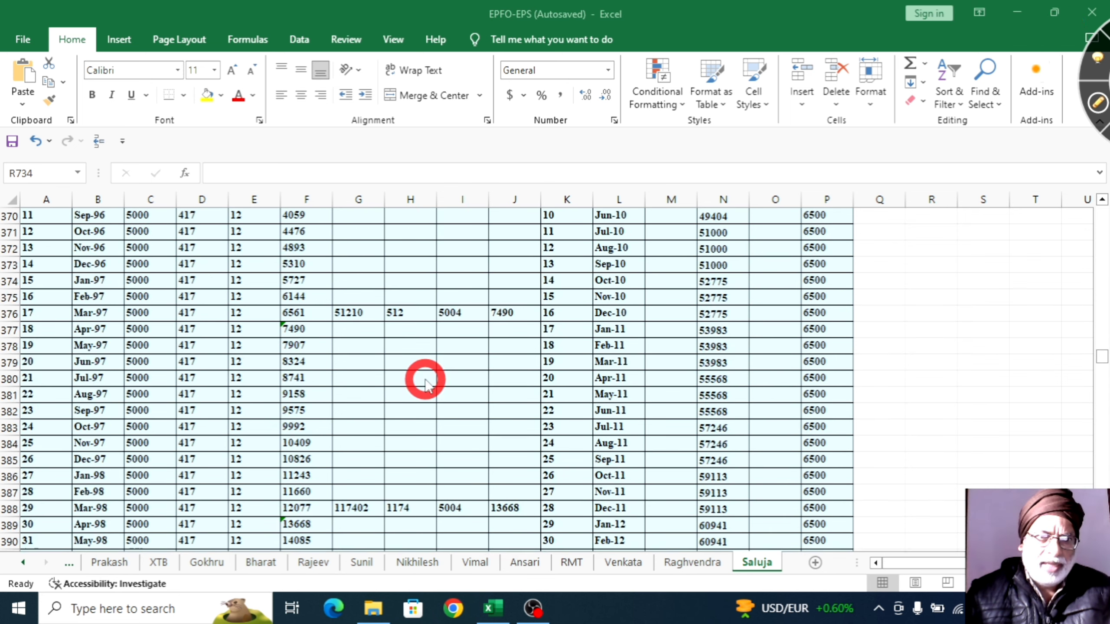
{"action": "scroll", "coordinate": [425, 381], "scroll_direction": "down", "scroll_amount": 9}
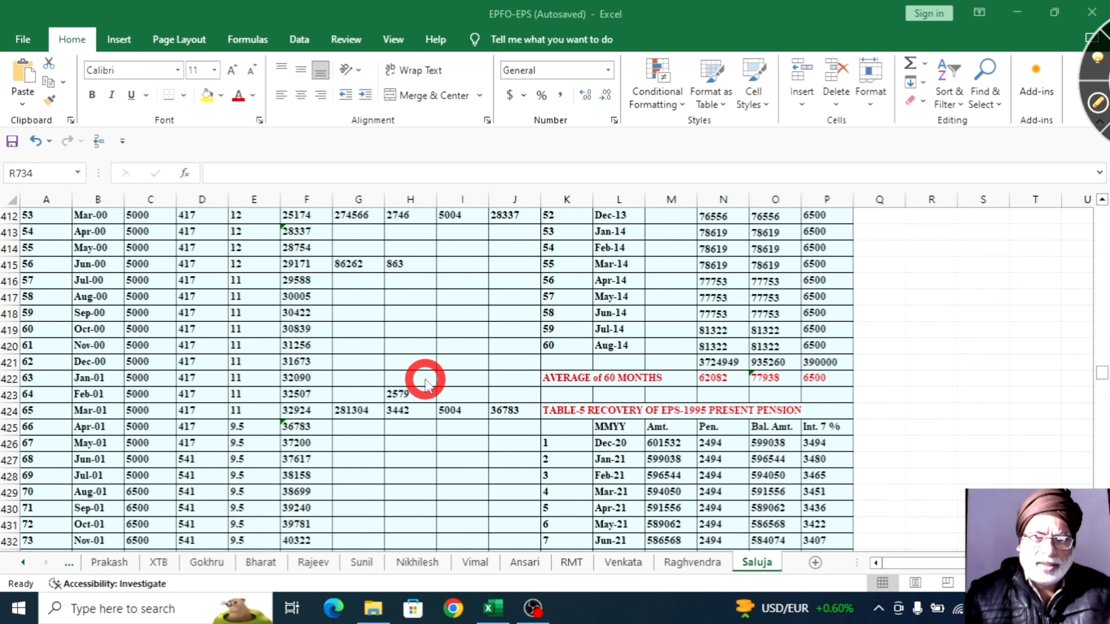
{"action": "left_click", "coordinate": [1096, 103]}
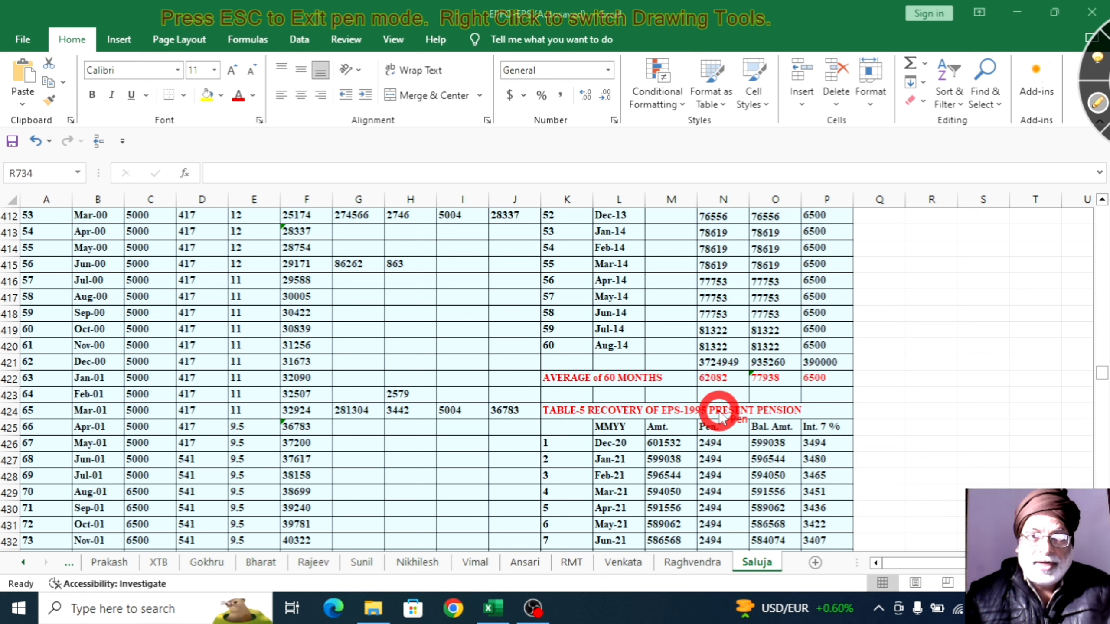
{"action": "mouse_move", "coordinate": [689, 392]}
{"action": "left_mouse_down"}
{"action": "mouse_move", "coordinate": [725, 389]}
{"action": "mouse_move", "coordinate": [736, 369]}
{"action": "mouse_move", "coordinate": [704, 356]}
{"action": "mouse_move", "coordinate": [684, 388]}
{"action": "mouse_move", "coordinate": [700, 399]}
{"action": "left_mouse_up"}
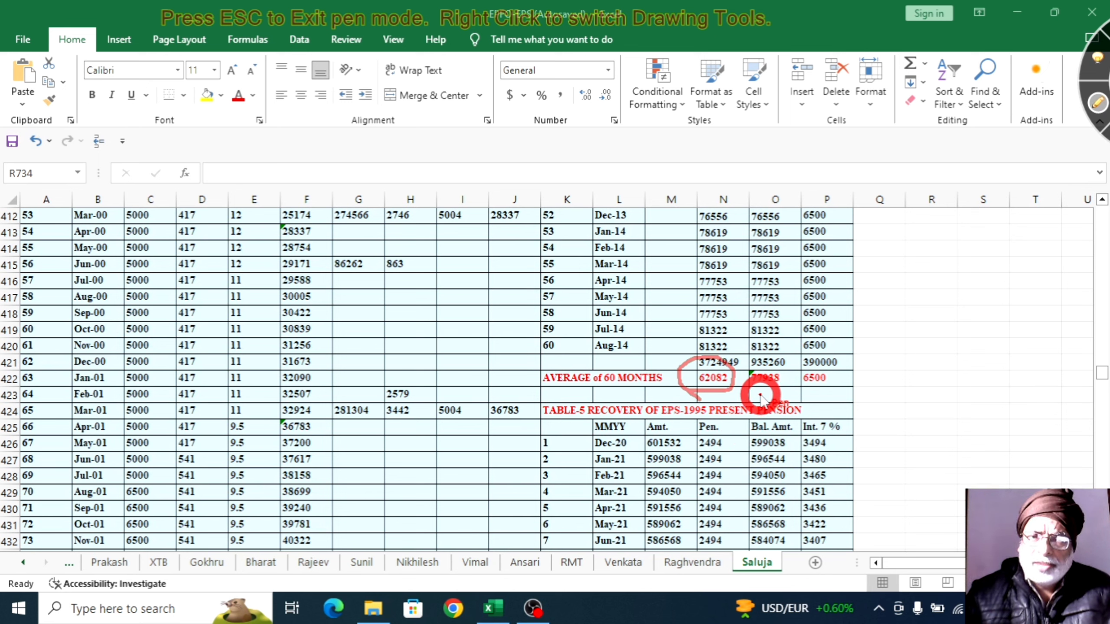
{"action": "left_click_drag", "start_coordinate": [740, 392], "coordinate": [789, 387]}
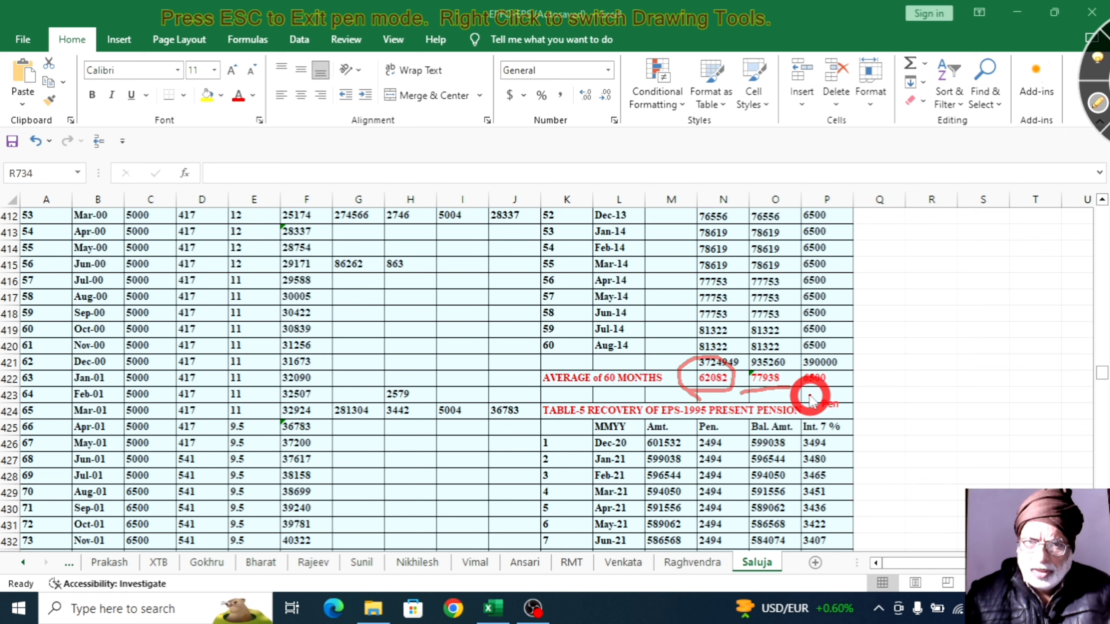
{"action": "mouse_move", "coordinate": [793, 391]}
{"action": "left_mouse_down"}
{"action": "mouse_move", "coordinate": [827, 390]}
{"action": "mouse_move", "coordinate": [839, 369]}
{"action": "mouse_move", "coordinate": [806, 355]}
{"action": "mouse_move", "coordinate": [795, 379]}
{"action": "mouse_move", "coordinate": [842, 384]}
{"action": "left_mouse_up"}
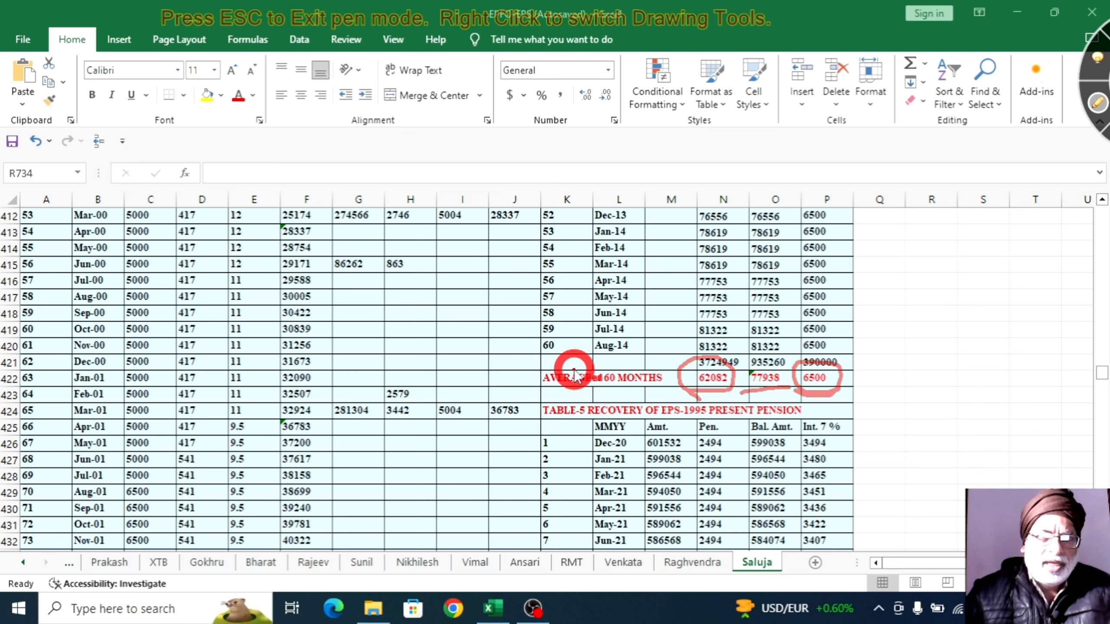
{"action": "scroll", "coordinate": [376, 420], "scroll_direction": "down", "scroll_amount": 1}
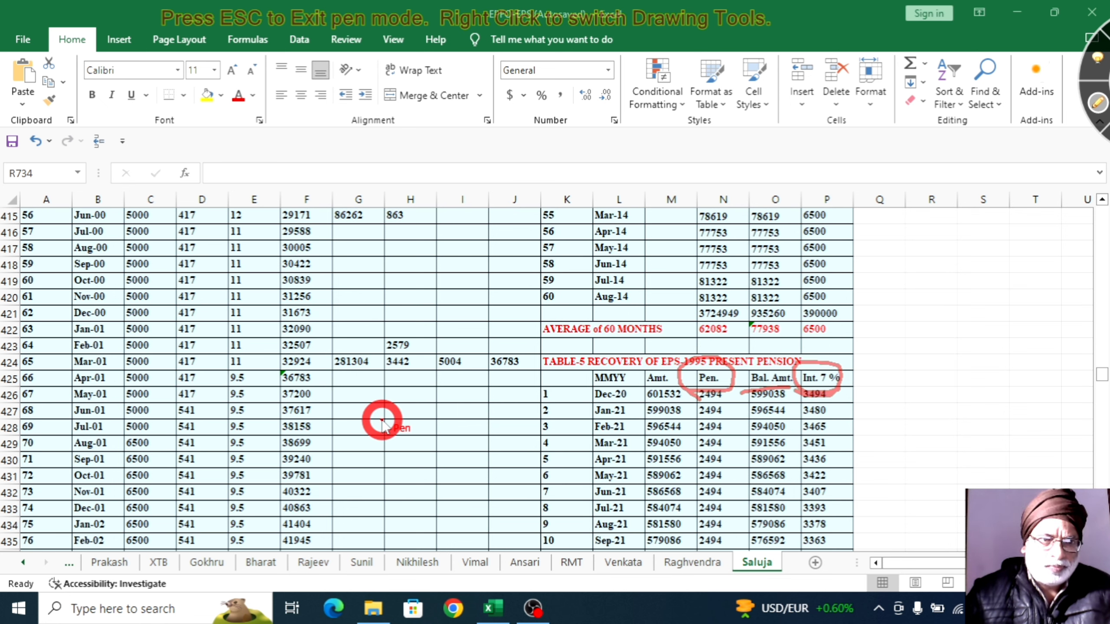
{"action": "scroll", "coordinate": [430, 451], "scroll_direction": "down", "scroll_amount": 1}
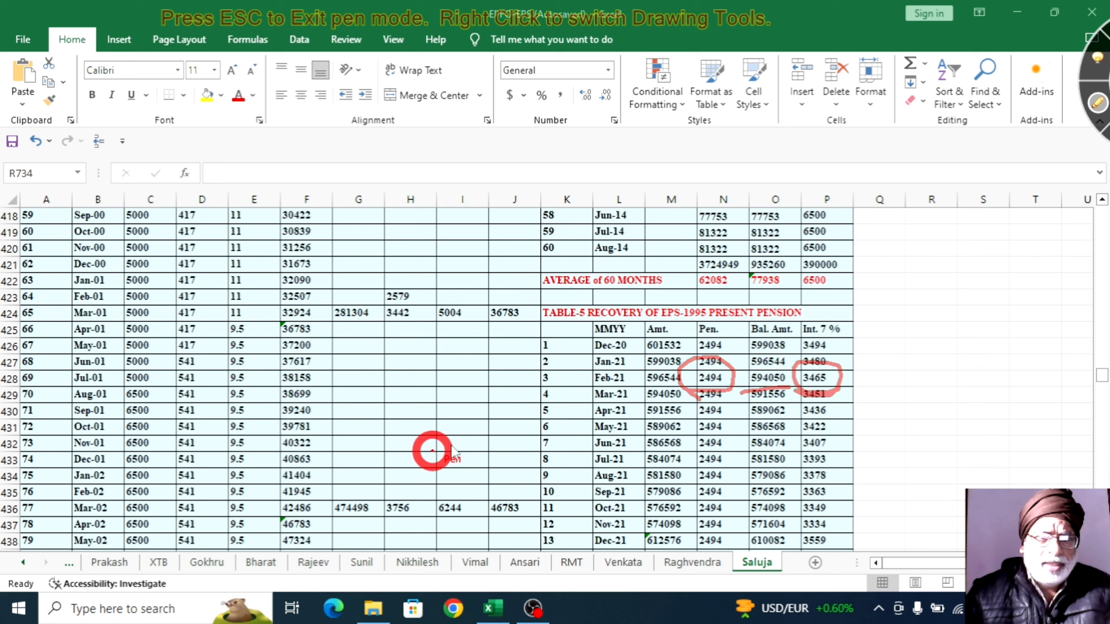
{"action": "left_click", "coordinate": [1097, 104]}
- Circle the Mar-24 closing balance of Table-3 in J700 with the pen and mark the interest rates above it in column E
{"action": "scroll", "coordinate": [322, 431], "scroll_direction": "down", "scroll_amount": 20}
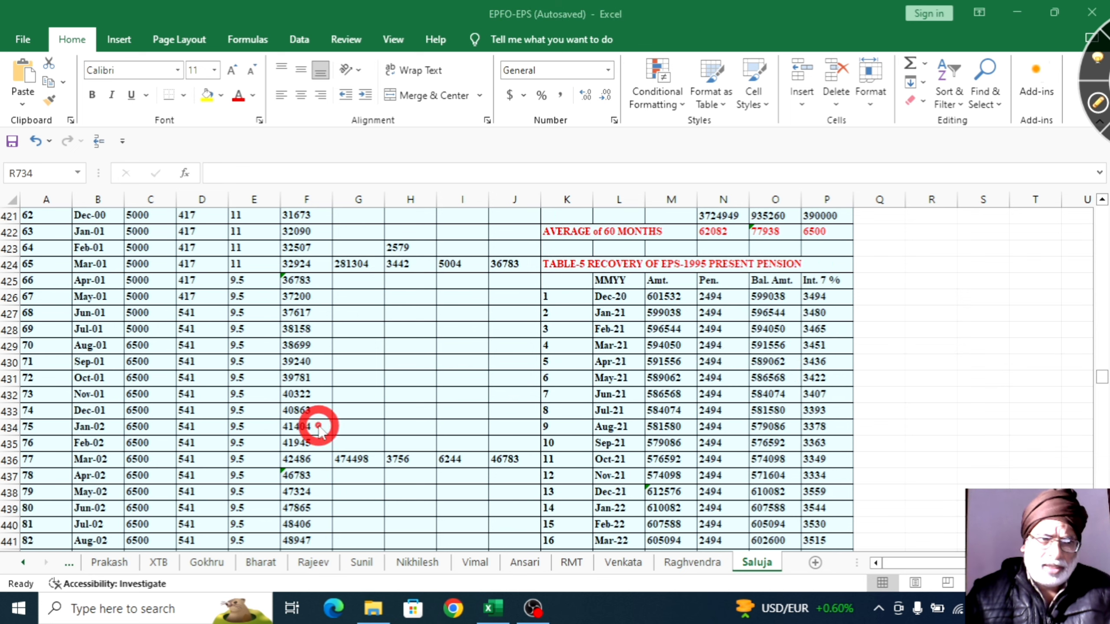
{"action": "scroll", "coordinate": [323, 432], "scroll_direction": "down", "scroll_amount": 20}
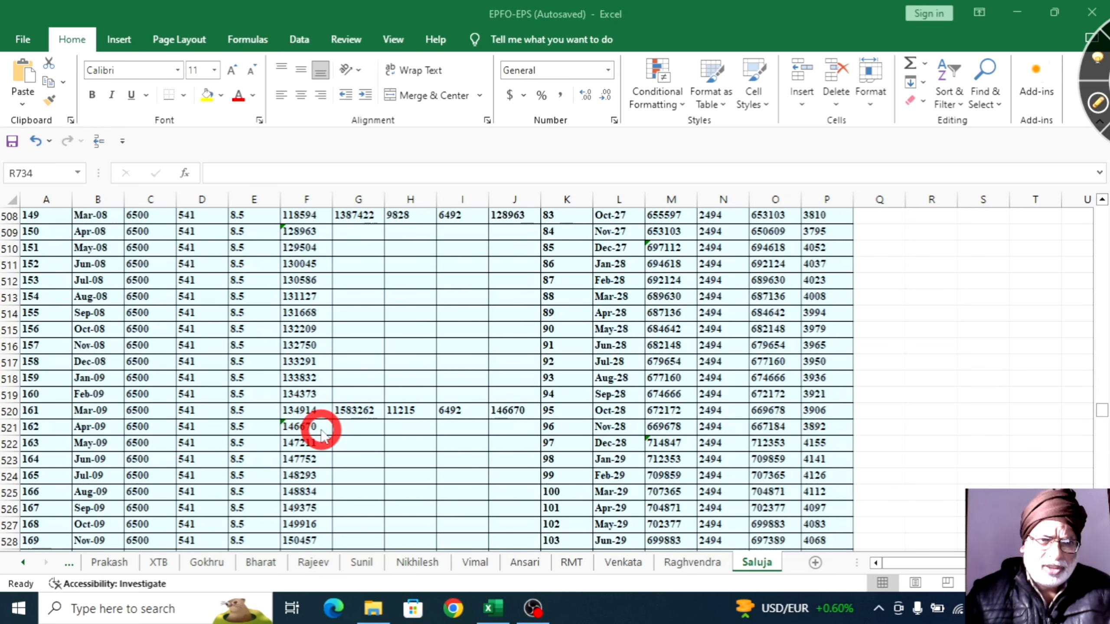
{"action": "scroll", "coordinate": [323, 433], "scroll_direction": "down", "scroll_amount": 20}
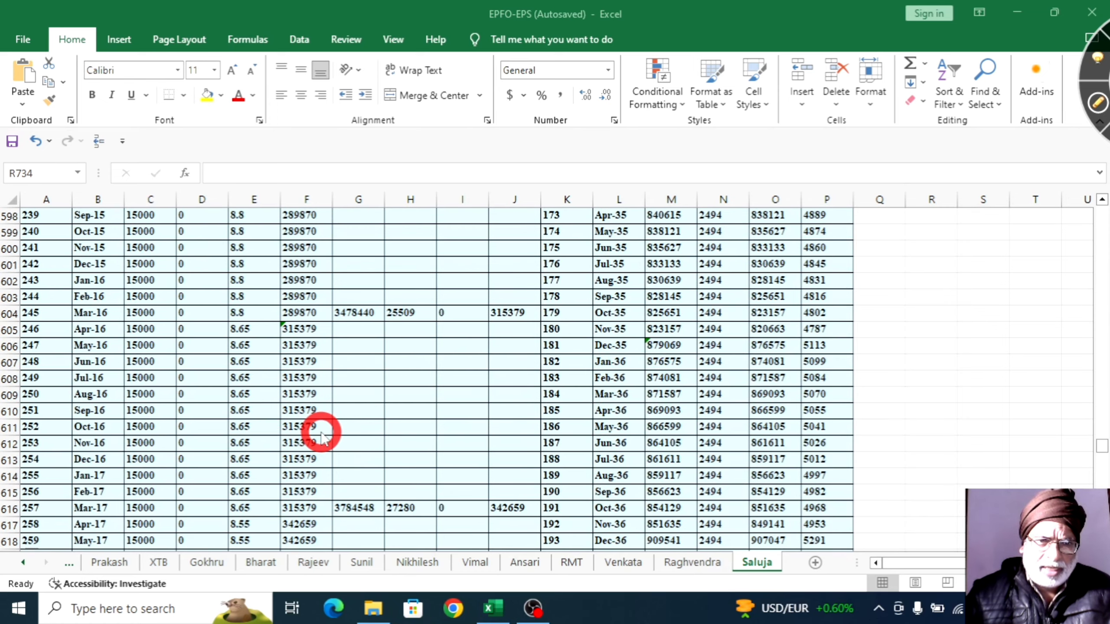
{"action": "scroll", "coordinate": [322, 432], "scroll_direction": "down", "scroll_amount": 12}
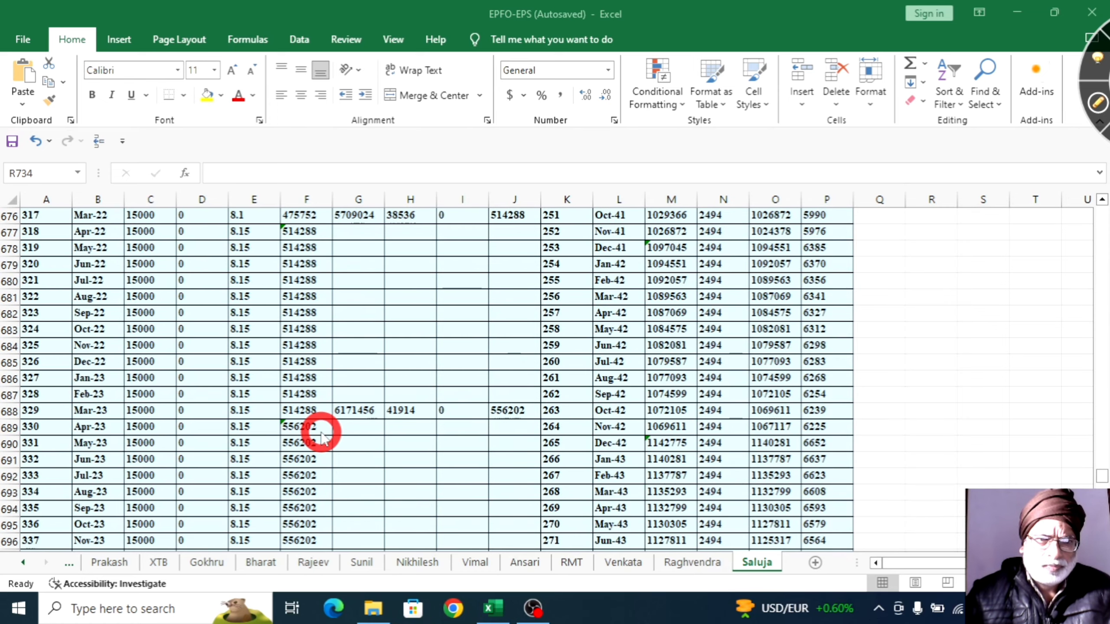
{"action": "scroll", "coordinate": [323, 432], "scroll_direction": "up", "scroll_amount": 3}
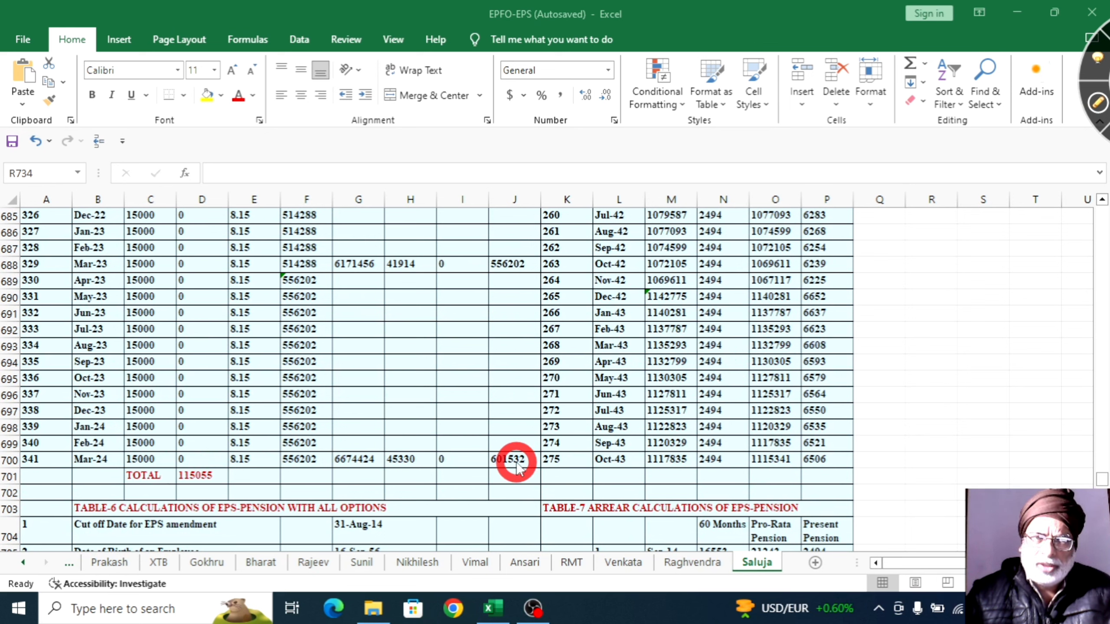
{"action": "left_click", "coordinate": [1092, 110]}
{"action": "mouse_move", "coordinate": [506, 422]}
{"action": "left_mouse_down"}
{"action": "mouse_move", "coordinate": [465, 478]}
{"action": "mouse_move", "coordinate": [533, 441]}
{"action": "mouse_move", "coordinate": [506, 423]}
{"action": "left_mouse_up"}
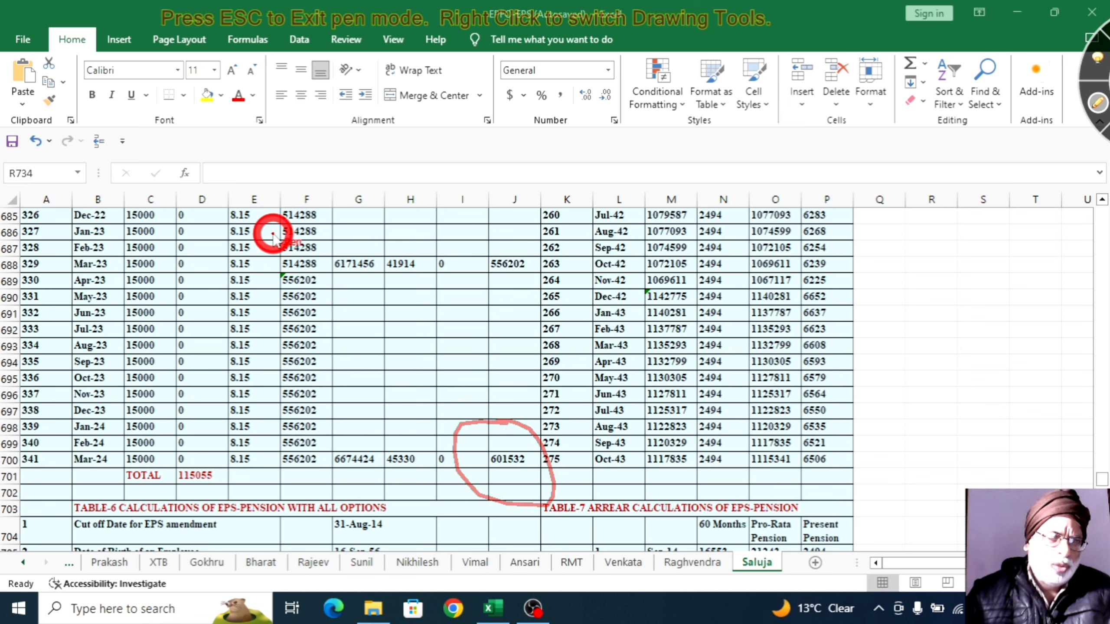
{"action": "mouse_move", "coordinate": [273, 236]}
{"action": "left_mouse_down"}
{"action": "mouse_move", "coordinate": [260, 426]}
{"action": "mouse_move", "coordinate": [273, 449]}
{"action": "left_mouse_up"}
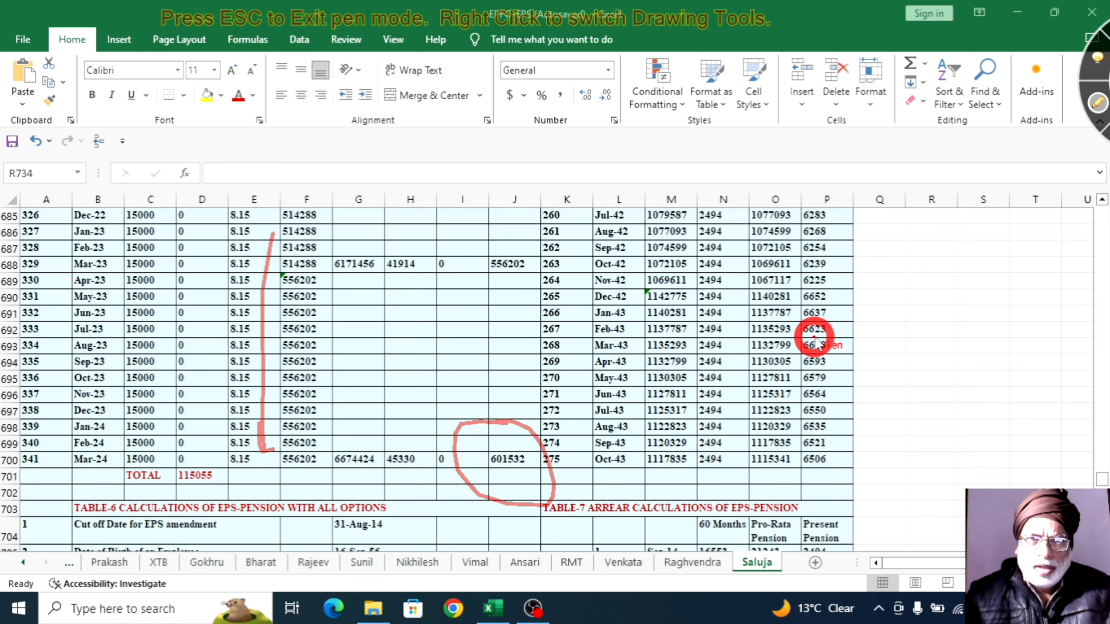
{"action": "left_click", "coordinate": [1096, 102]}
- Underline the Oct-43 row beside Table-3 with the pen, and circle the pension in N700 and the Mar-24 closing balance in J700
{"action": "scroll", "coordinate": [867, 365], "scroll_direction": "up", "scroll_amount": 4}
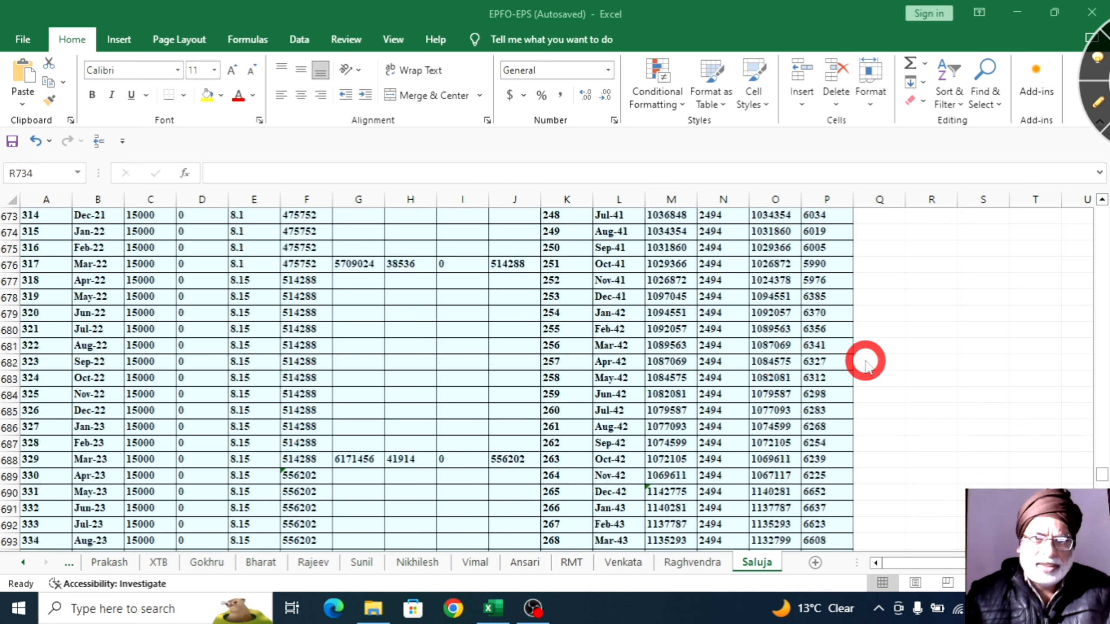
{"action": "scroll", "coordinate": [867, 365], "scroll_direction": "up", "scroll_amount": 20}
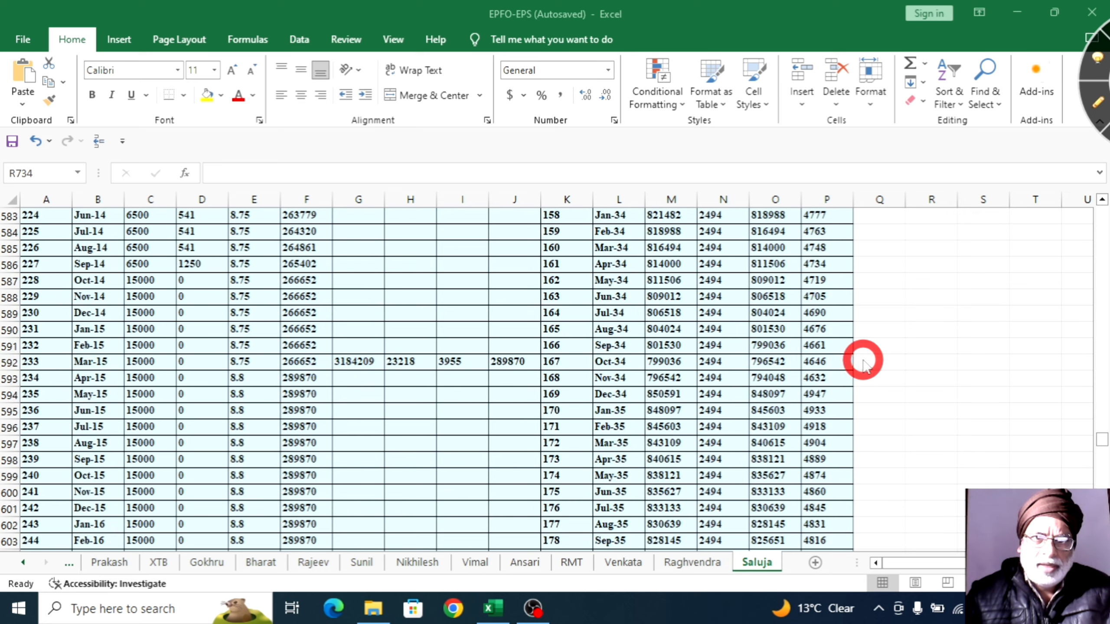
{"action": "scroll", "coordinate": [864, 364], "scroll_direction": "down", "scroll_amount": 11}
{"action": "scroll", "coordinate": [863, 364], "scroll_direction": "down", "scroll_amount": 20}
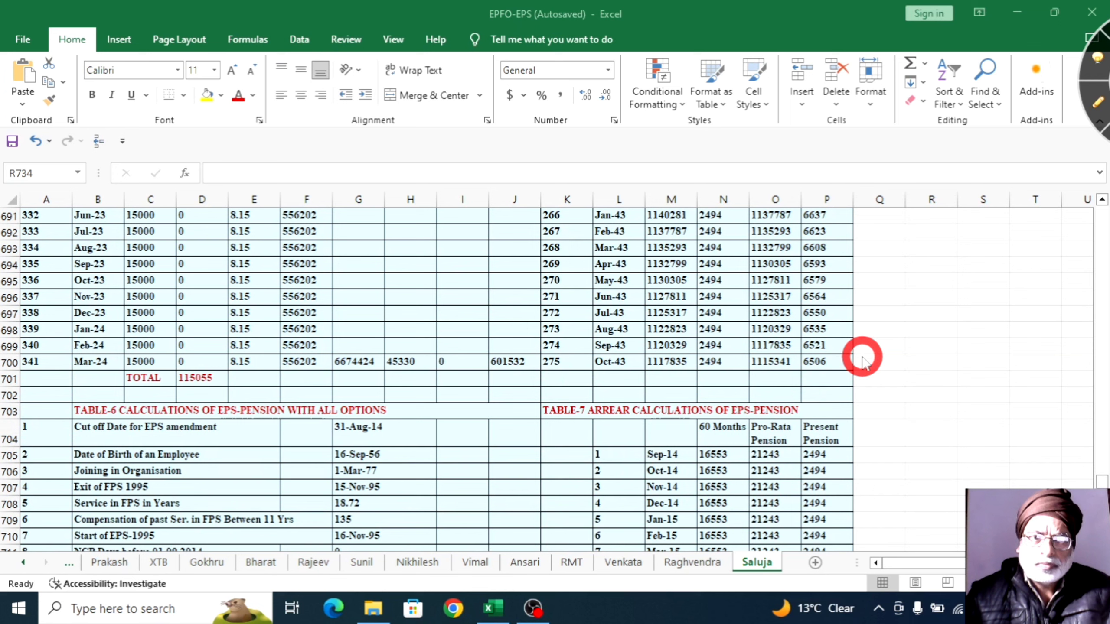
{"action": "left_click", "coordinate": [1099, 108]}
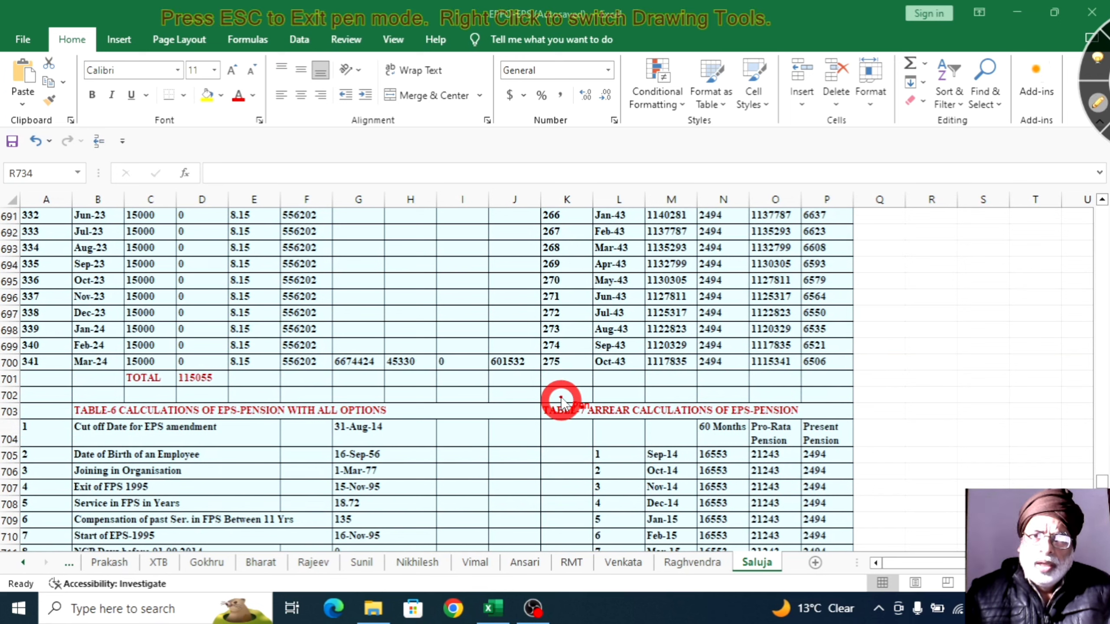
{"action": "mouse_move", "coordinate": [538, 380]}
{"action": "left_mouse_down"}
{"action": "mouse_move", "coordinate": [817, 375]}
{"action": "mouse_move", "coordinate": [835, 354]}
{"action": "left_mouse_up"}
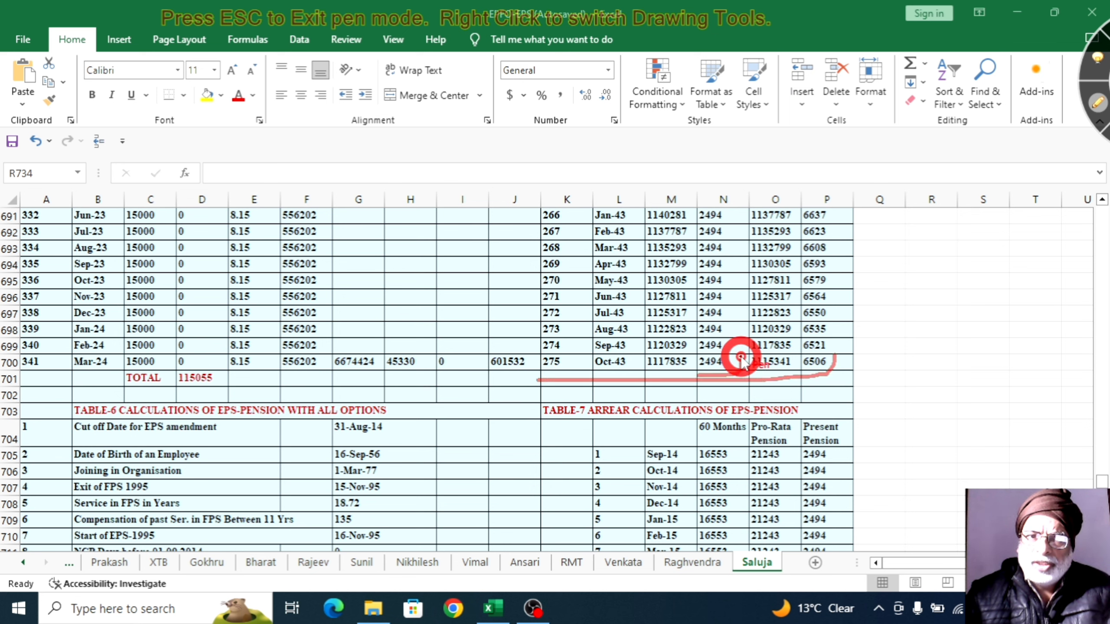
{"action": "left_click_drag", "start_coordinate": [712, 348], "coordinate": [699, 367]}
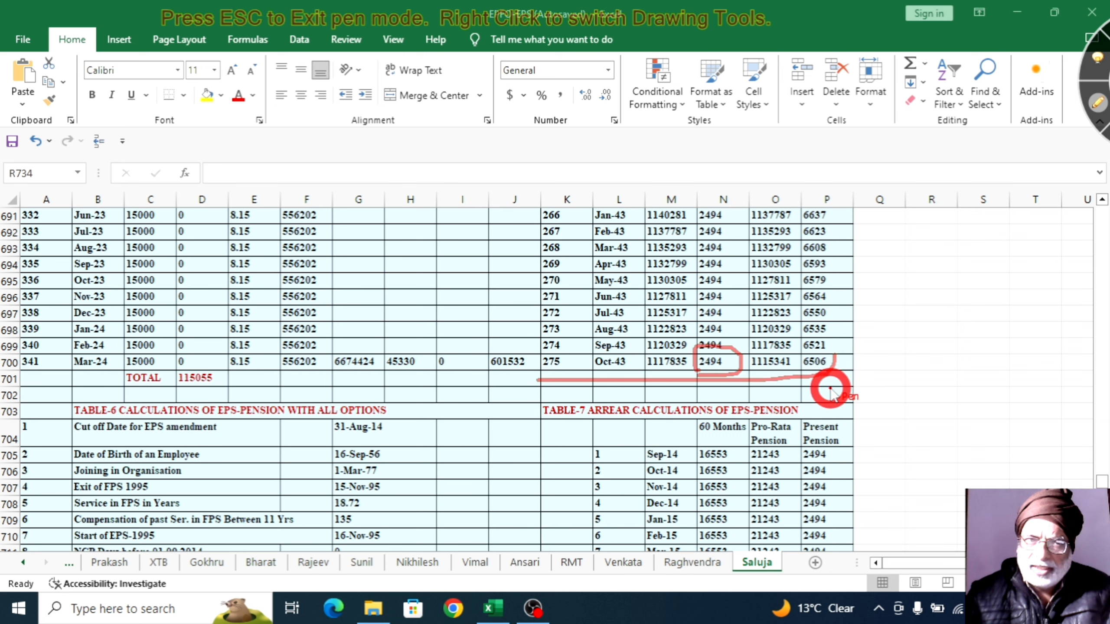
{"action": "mouse_move", "coordinate": [512, 344]}
{"action": "left_mouse_down"}
{"action": "mouse_move", "coordinate": [475, 363]}
{"action": "mouse_move", "coordinate": [518, 371]}
{"action": "mouse_move", "coordinate": [508, 340]}
{"action": "left_mouse_up"}
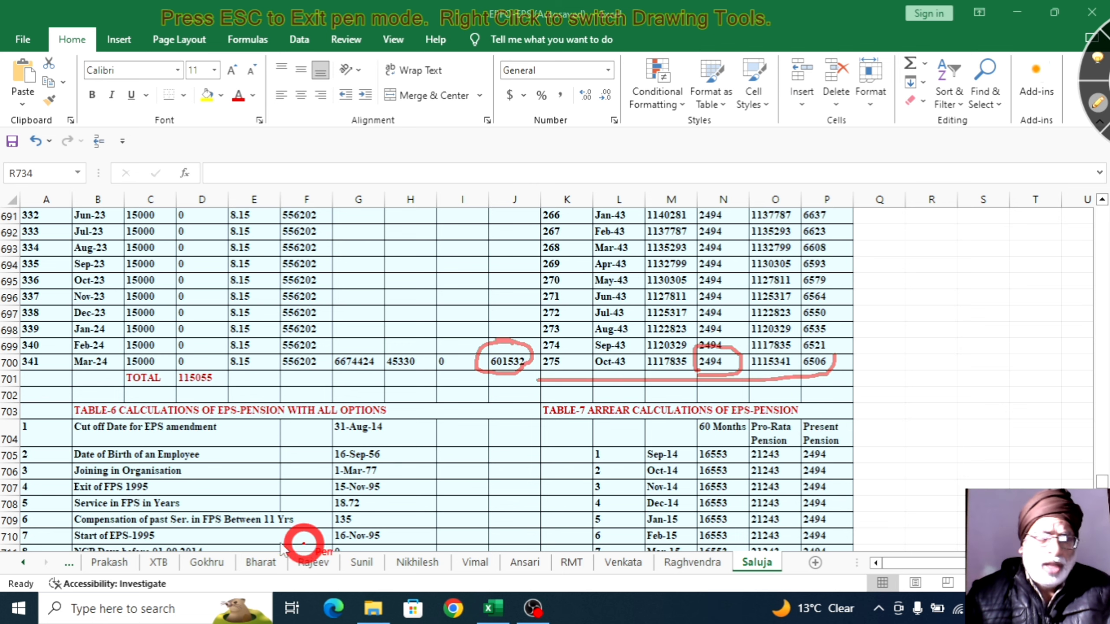
{"action": "left_click", "coordinate": [1105, 115]}
- Draw pen strokes from the date of birth, joining date and Service in FPS values in column G of Table-6
{"action": "scroll", "coordinate": [585, 426], "scroll_direction": "down", "scroll_amount": 3}
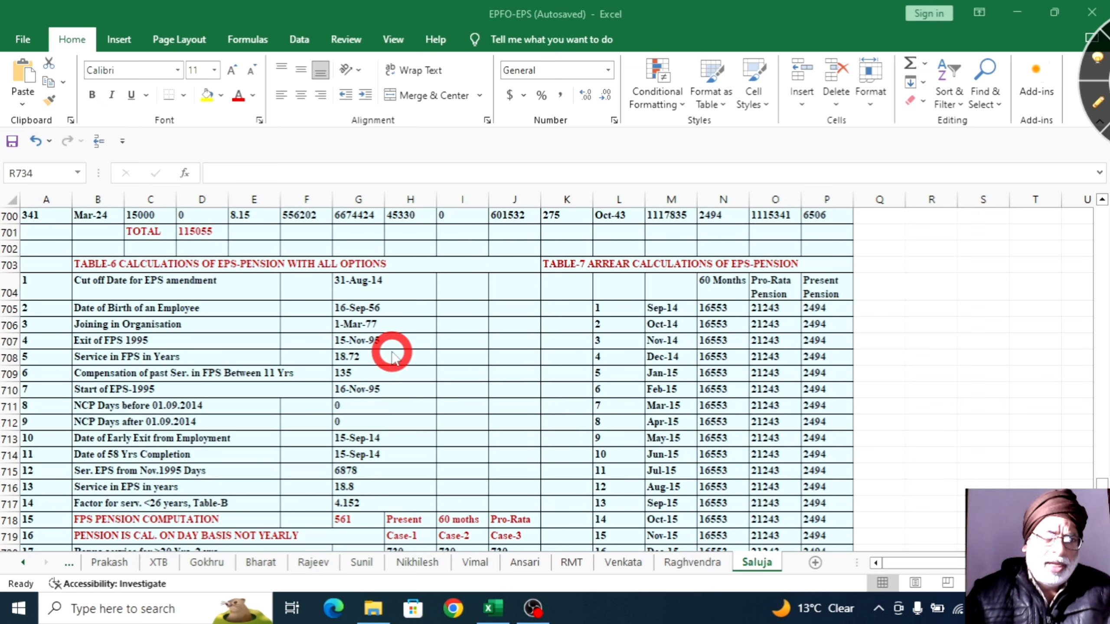
{"action": "left_click", "coordinate": [1104, 109]}
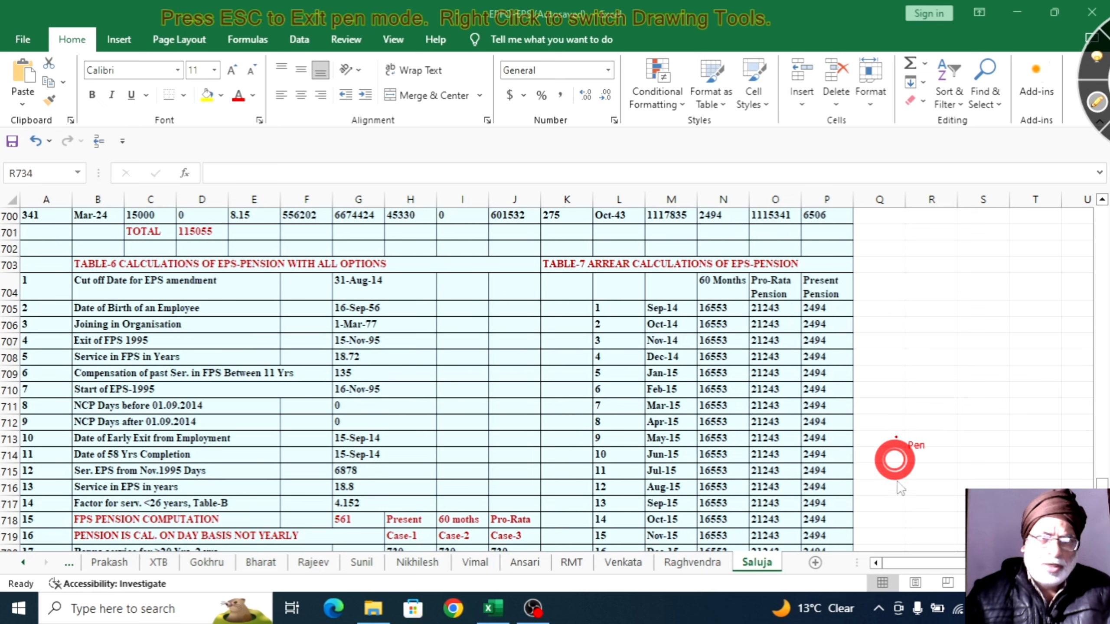
{"action": "left_click_drag", "start_coordinate": [381, 309], "coordinate": [438, 270]}
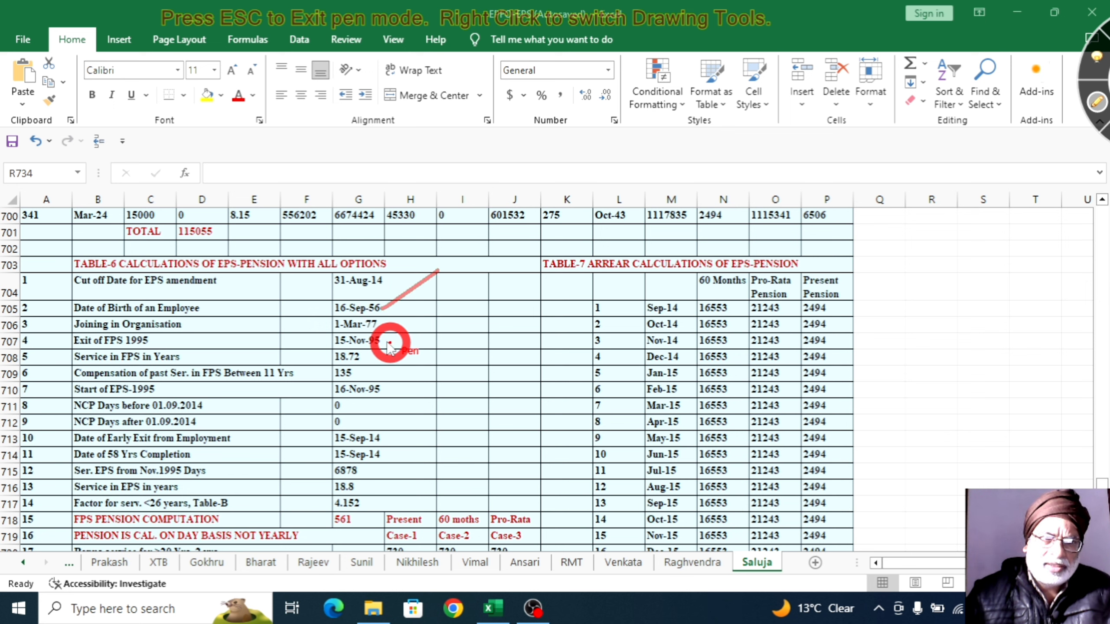
{"action": "left_click_drag", "start_coordinate": [378, 328], "coordinate": [471, 290]}
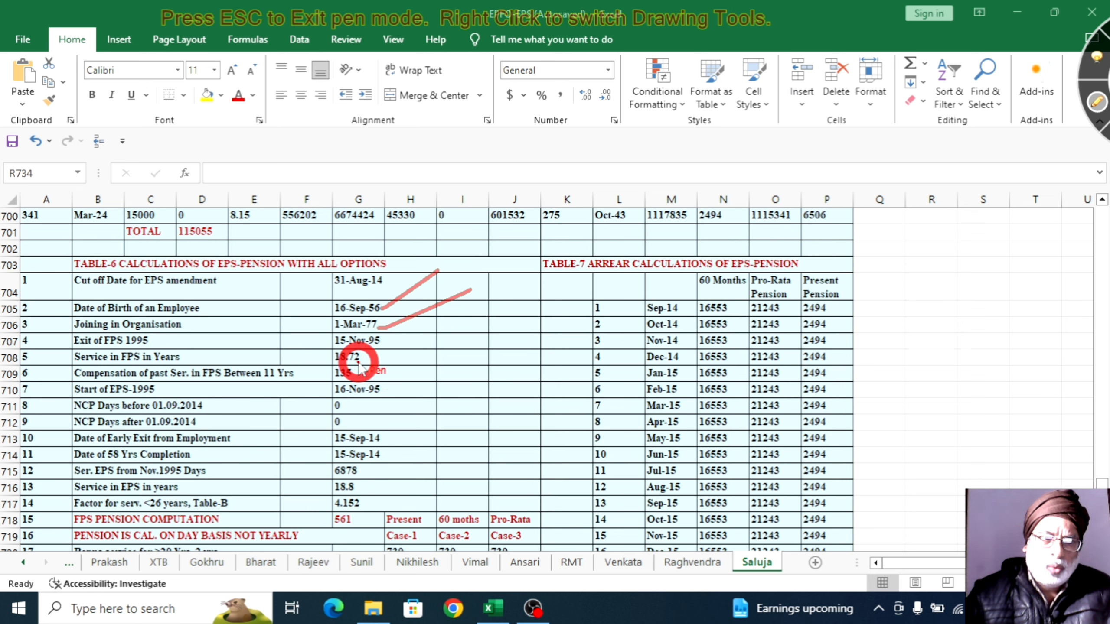
{"action": "left_click_drag", "start_coordinate": [375, 357], "coordinate": [475, 330]}
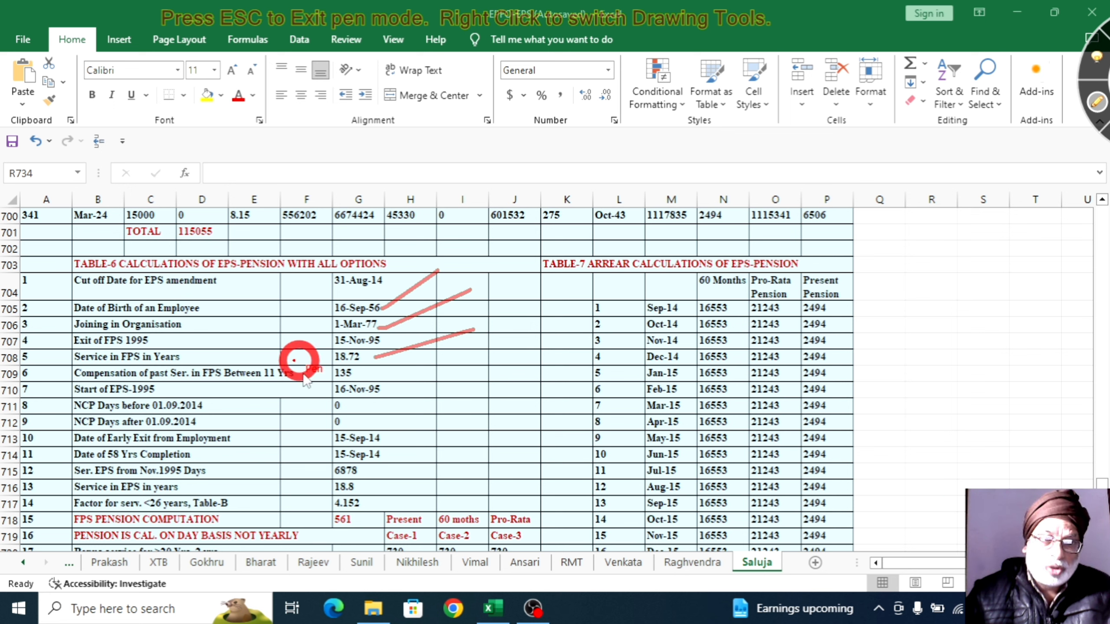
- Box the past service compensation in G709, the Table-B factor in G717 and the FPS pension in G718 with the pen
{"action": "mouse_move", "coordinate": [330, 380]}
{"action": "left_mouse_down"}
{"action": "mouse_move", "coordinate": [365, 367]}
{"action": "mouse_move", "coordinate": [324, 363]}
{"action": "mouse_move", "coordinate": [321, 379]}
{"action": "mouse_move", "coordinate": [367, 376]}
{"action": "left_mouse_up"}
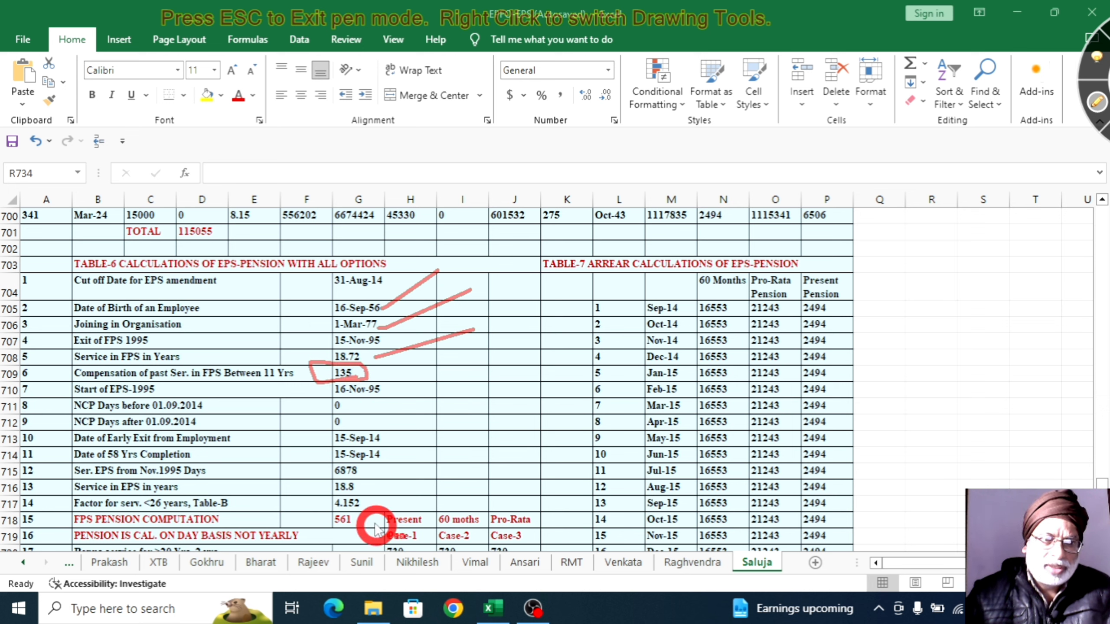
{"action": "mouse_move", "coordinate": [328, 510]}
{"action": "left_mouse_down"}
{"action": "mouse_move", "coordinate": [371, 516]}
{"action": "mouse_move", "coordinate": [367, 499]}
{"action": "mouse_move", "coordinate": [330, 499]}
{"action": "mouse_move", "coordinate": [328, 510]}
{"action": "left_mouse_up"}
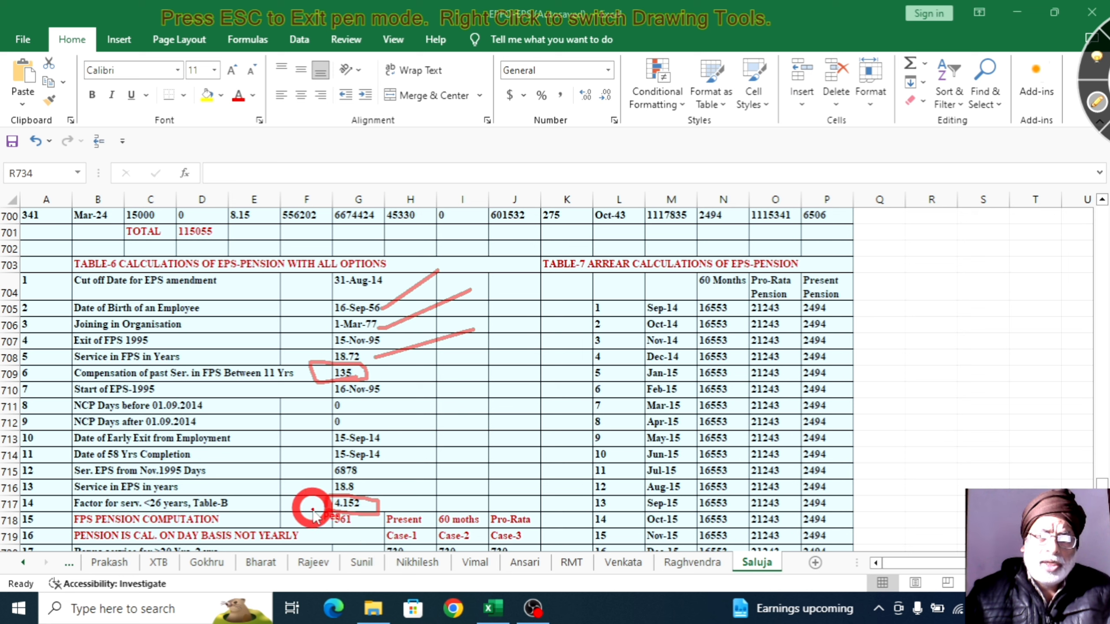
{"action": "mouse_move", "coordinate": [331, 518]}
{"action": "left_mouse_down"}
{"action": "mouse_move", "coordinate": [321, 530]}
{"action": "mouse_move", "coordinate": [370, 522]}
{"action": "left_mouse_up"}
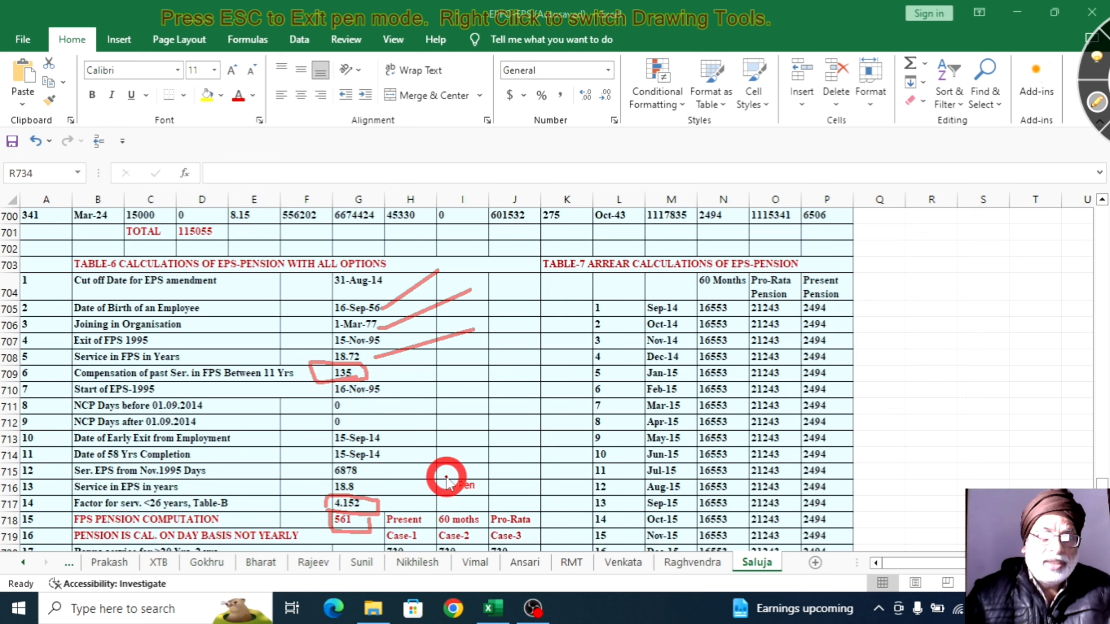
{"action": "left_click", "coordinate": [1097, 105]}
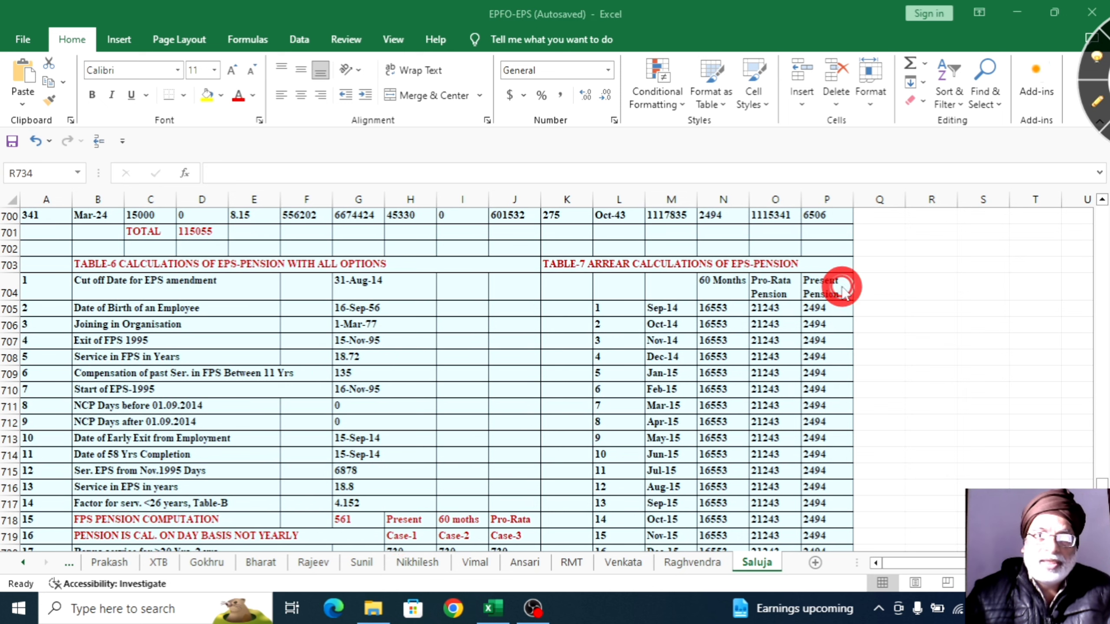
- Mark Case-1 of Table-6 with a pen arrow to the Present heading, boxing H724 and circling the received pension in H730
{"action": "scroll", "coordinate": [274, 443], "scroll_direction": "down", "scroll_amount": 4}
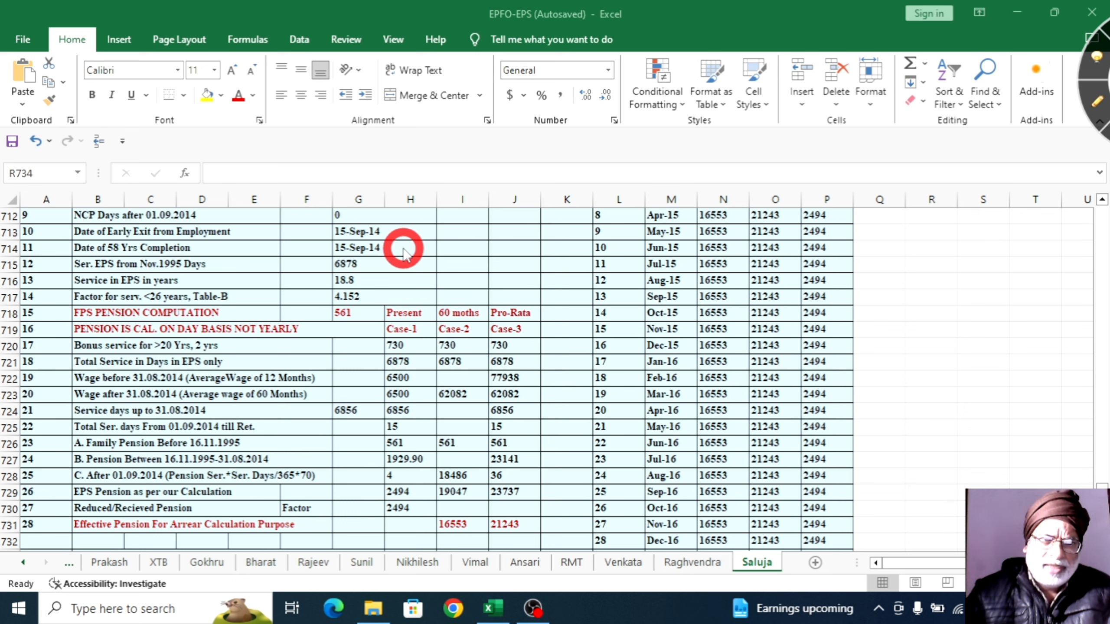
{"action": "left_click", "coordinate": [1097, 104]}
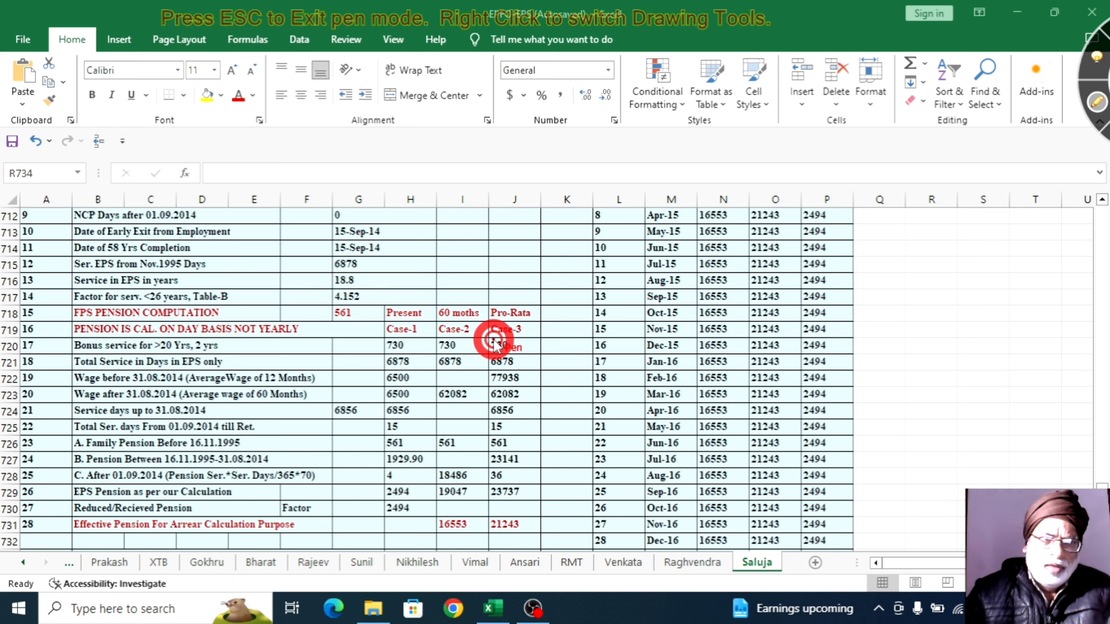
{"action": "left_click_drag", "start_coordinate": [411, 248], "coordinate": [418, 313]}
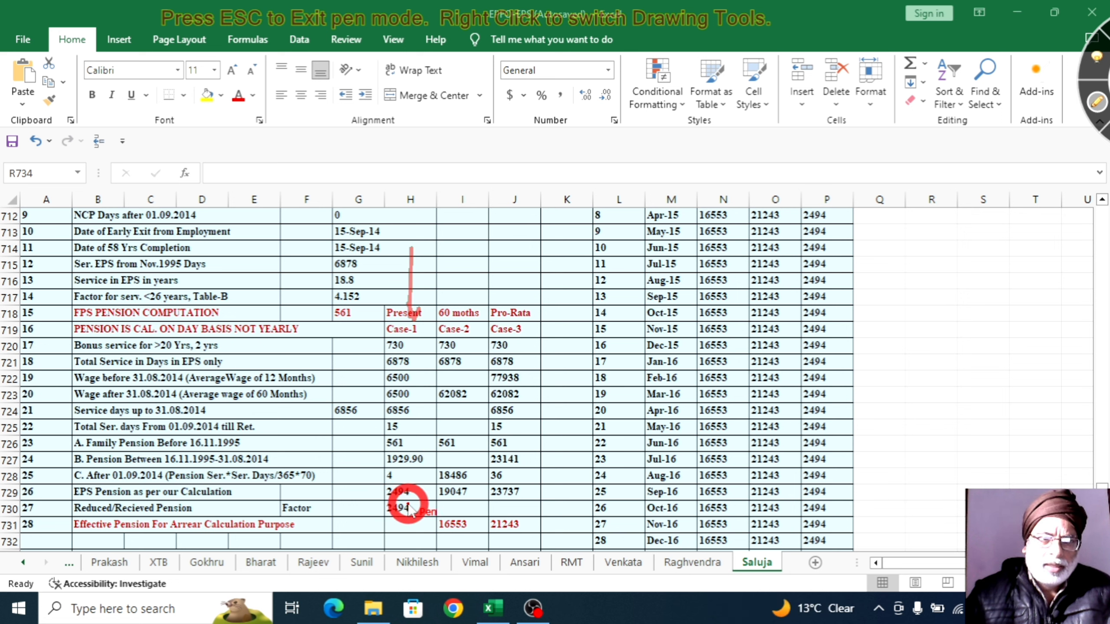
{"action": "mouse_move", "coordinate": [430, 462]}
{"action": "left_mouse_down"}
{"action": "mouse_move", "coordinate": [417, 507]}
{"action": "mouse_move", "coordinate": [377, 498]}
{"action": "mouse_move", "coordinate": [419, 522]}
{"action": "left_mouse_up"}
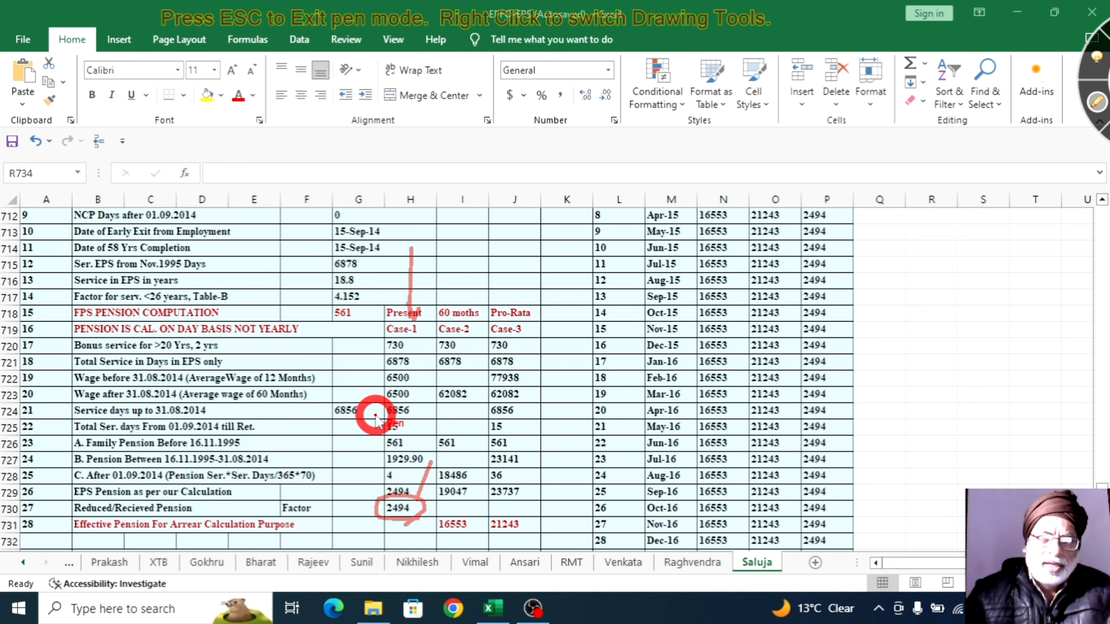
{"action": "mouse_move", "coordinate": [384, 422]}
{"action": "left_mouse_down"}
{"action": "mouse_move", "coordinate": [422, 420]}
{"action": "mouse_move", "coordinate": [407, 400]}
{"action": "mouse_move", "coordinate": [379, 404]}
{"action": "mouse_move", "coordinate": [381, 437]}
{"action": "left_mouse_up"}
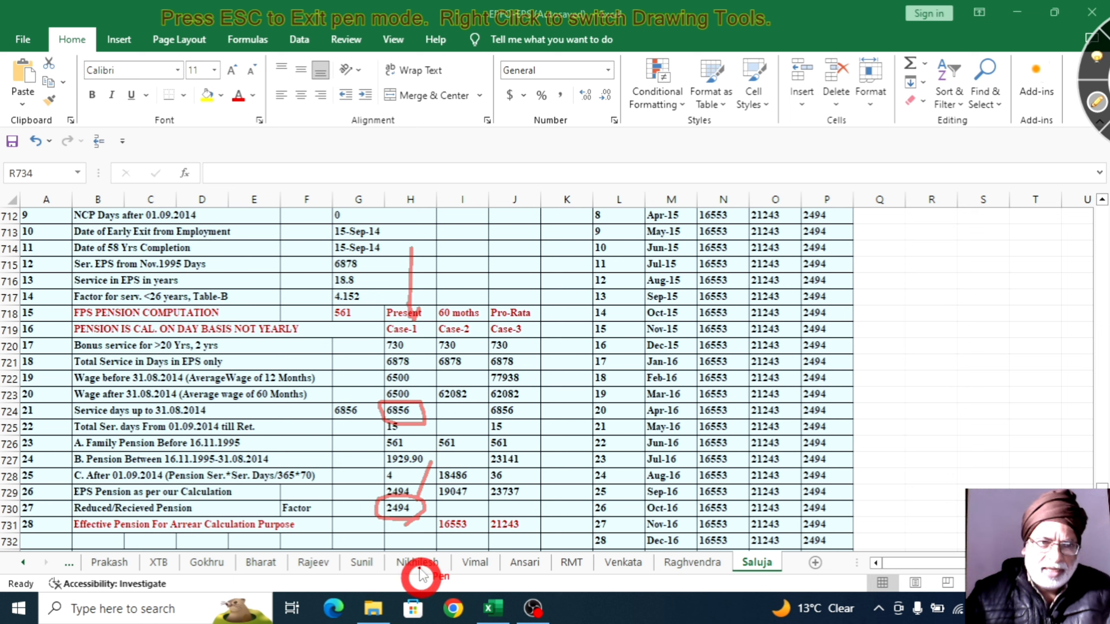
{"action": "mouse_move", "coordinate": [388, 505]}
{"action": "left_mouse_down"}
{"action": "mouse_move", "coordinate": [420, 494]}
{"action": "mouse_move", "coordinate": [375, 503]}
{"action": "mouse_move", "coordinate": [420, 512]}
{"action": "left_mouse_up"}
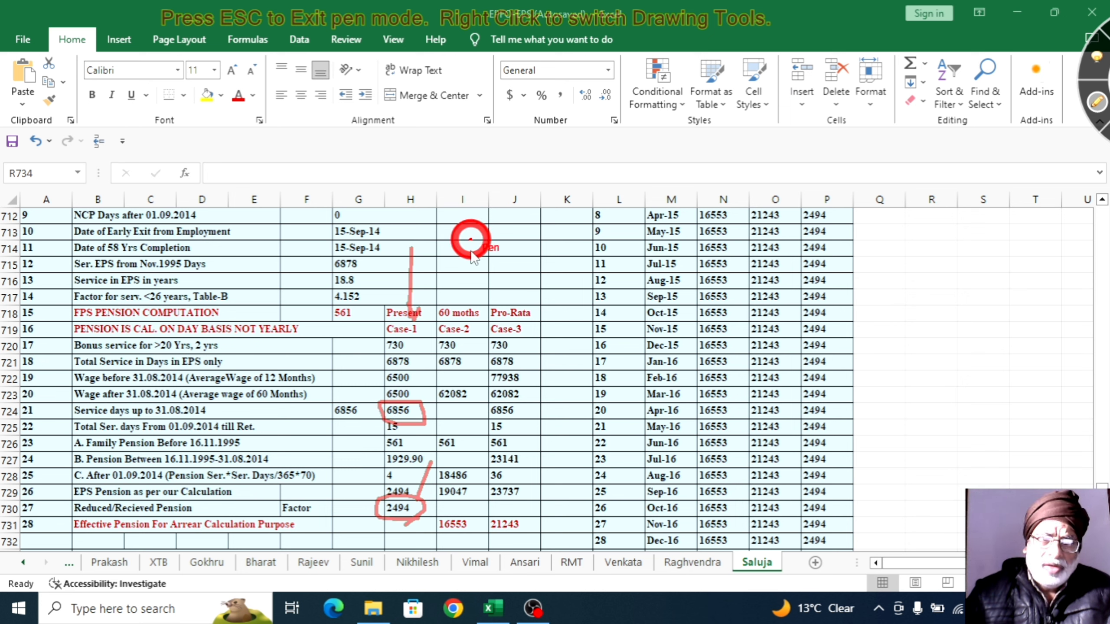
- Draw a pen arrow to the Case-2 60-month heading and box the calculated EPS pensions in I729 and J729
{"action": "left_click_drag", "start_coordinate": [470, 239], "coordinate": [469, 290]}
{"action": "left_click_drag", "start_coordinate": [465, 284], "coordinate": [483, 293]}
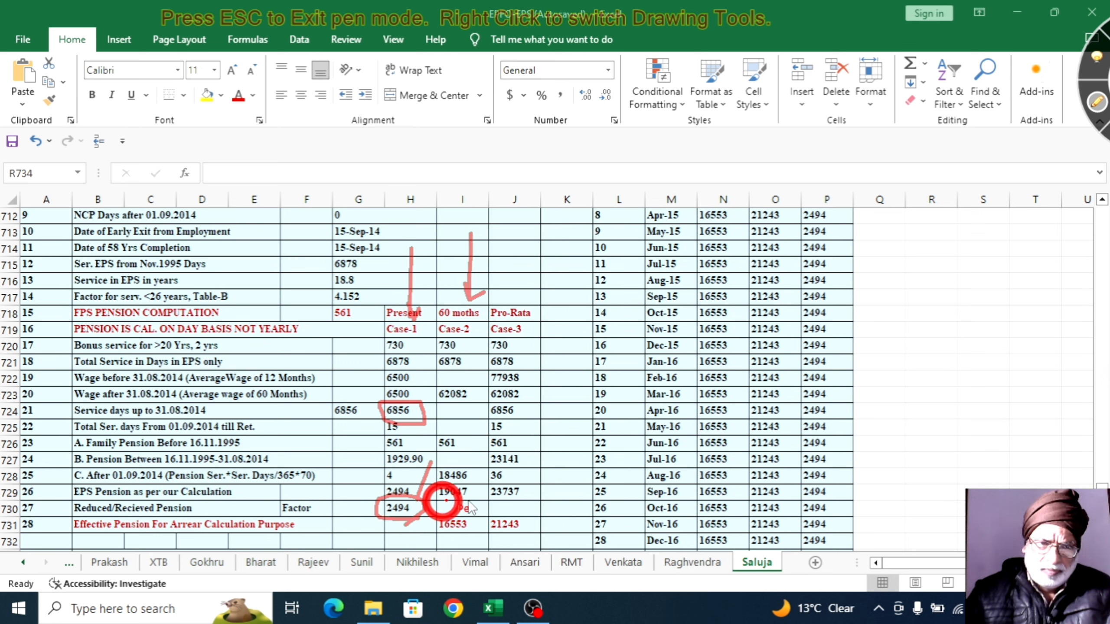
{"action": "mouse_move", "coordinate": [469, 504]}
{"action": "left_mouse_down"}
{"action": "mouse_move", "coordinate": [476, 486]}
{"action": "mouse_move", "coordinate": [438, 496]}
{"action": "left_mouse_up"}
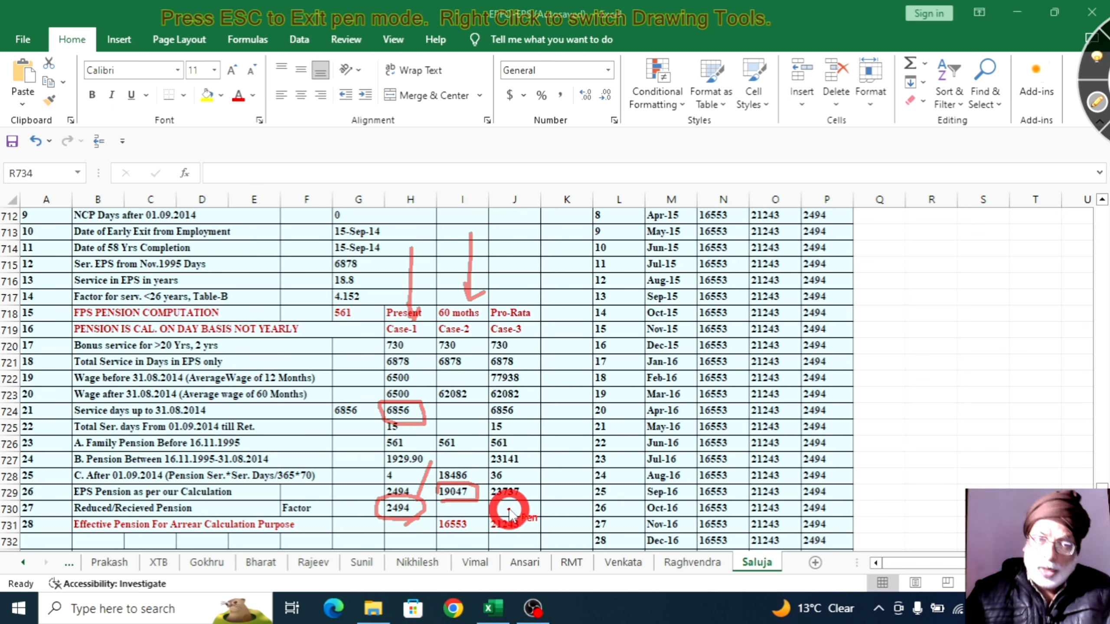
{"action": "mouse_move", "coordinate": [484, 505]}
{"action": "left_mouse_down"}
{"action": "mouse_move", "coordinate": [533, 490]}
{"action": "mouse_move", "coordinate": [489, 481]}
{"action": "mouse_move", "coordinate": [492, 498]}
{"action": "left_mouse_up"}
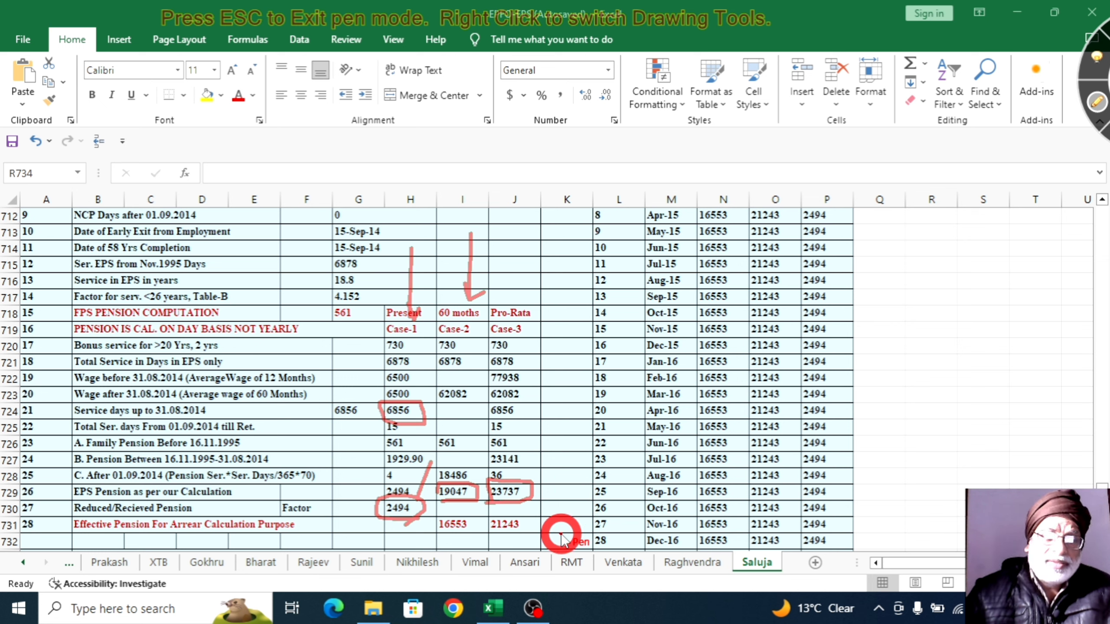
{"action": "left_click", "coordinate": [1095, 104]}
- Mark the Table-7 totals in row 820 with the pen, boxing those in N and P and underlining the one in O
{"action": "scroll", "coordinate": [244, 486], "scroll_direction": "down", "scroll_amount": 4}
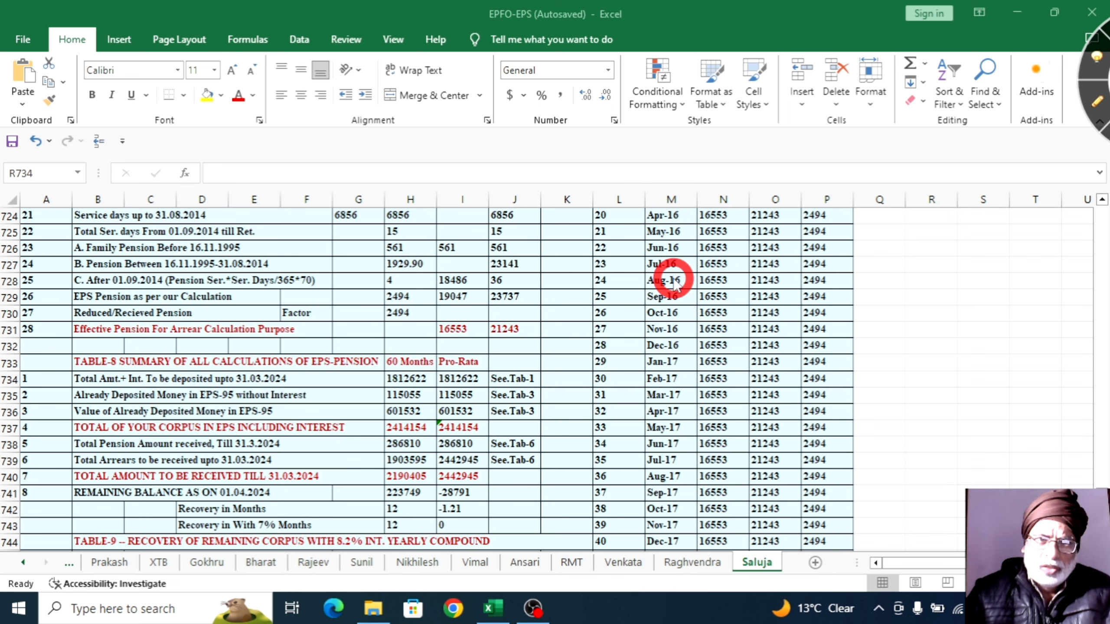
{"action": "scroll", "coordinate": [681, 349], "scroll_direction": "down", "scroll_amount": 10}
{"action": "scroll", "coordinate": [691, 404], "scroll_direction": "down", "scroll_amount": 18}
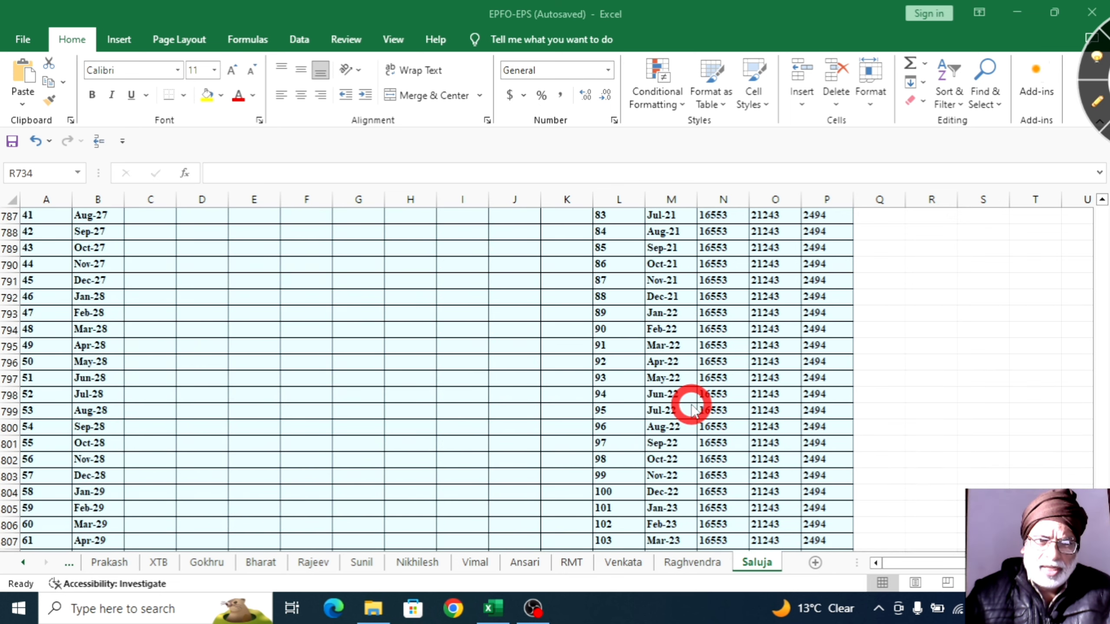
{"action": "left_click", "coordinate": [1098, 105]}
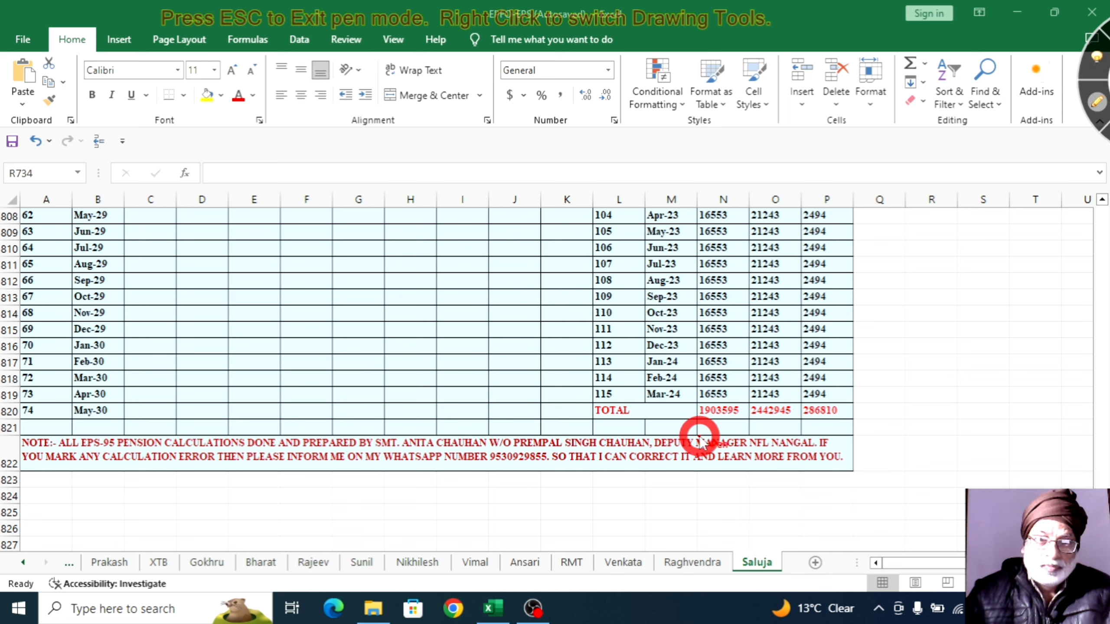
{"action": "mouse_move", "coordinate": [685, 422]}
{"action": "left_mouse_down"}
{"action": "mouse_move", "coordinate": [741, 420]}
{"action": "mouse_move", "coordinate": [743, 396]}
{"action": "mouse_move", "coordinate": [701, 397]}
{"action": "mouse_move", "coordinate": [691, 419]}
{"action": "left_mouse_up"}
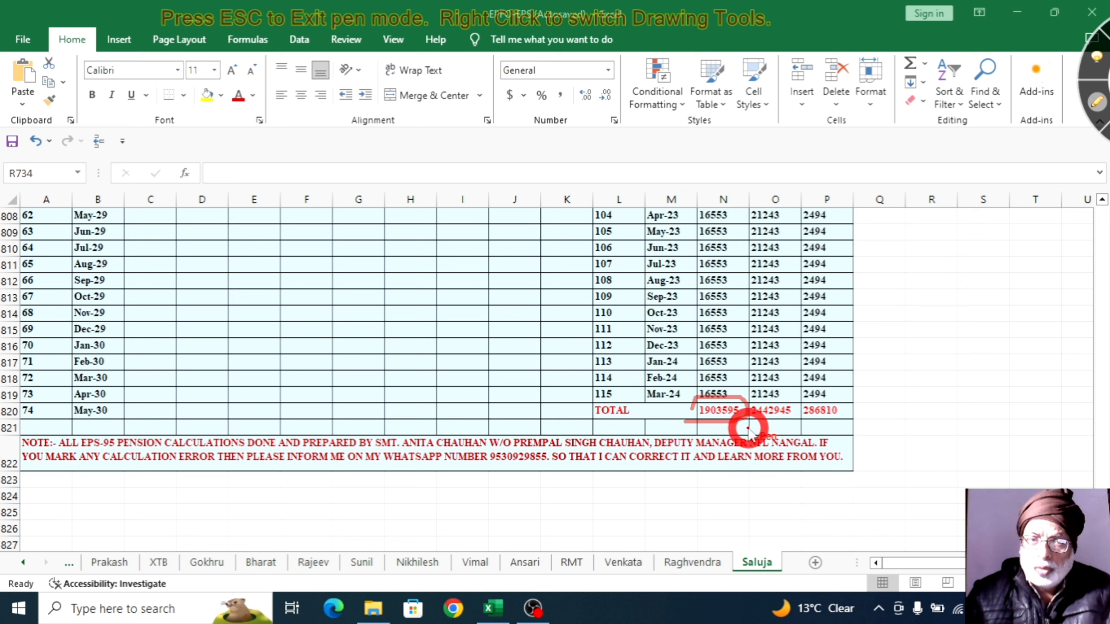
{"action": "mouse_move", "coordinate": [746, 426]}
{"action": "left_mouse_down"}
{"action": "mouse_move", "coordinate": [798, 426]}
{"action": "mouse_move", "coordinate": [799, 436]}
{"action": "mouse_move", "coordinate": [848, 414]}
{"action": "mouse_move", "coordinate": [818, 397]}
{"action": "mouse_move", "coordinate": [797, 413]}
{"action": "left_mouse_up"}
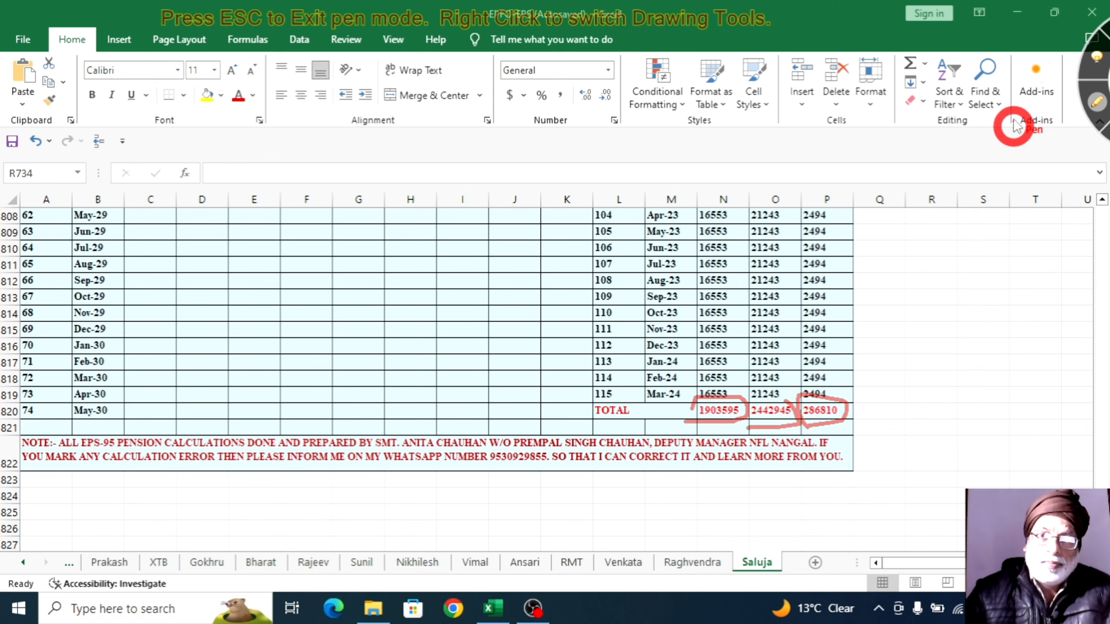
{"action": "key", "text": "Escape"}
- Mark the three deposit rows of Table-8, 734 to 736, with pen strokes beside their 60 Months amounts
{"action": "scroll", "coordinate": [540, 344], "scroll_direction": "up", "scroll_amount": 5}
{"action": "scroll", "coordinate": [541, 343], "scroll_direction": "up", "scroll_amount": 20}
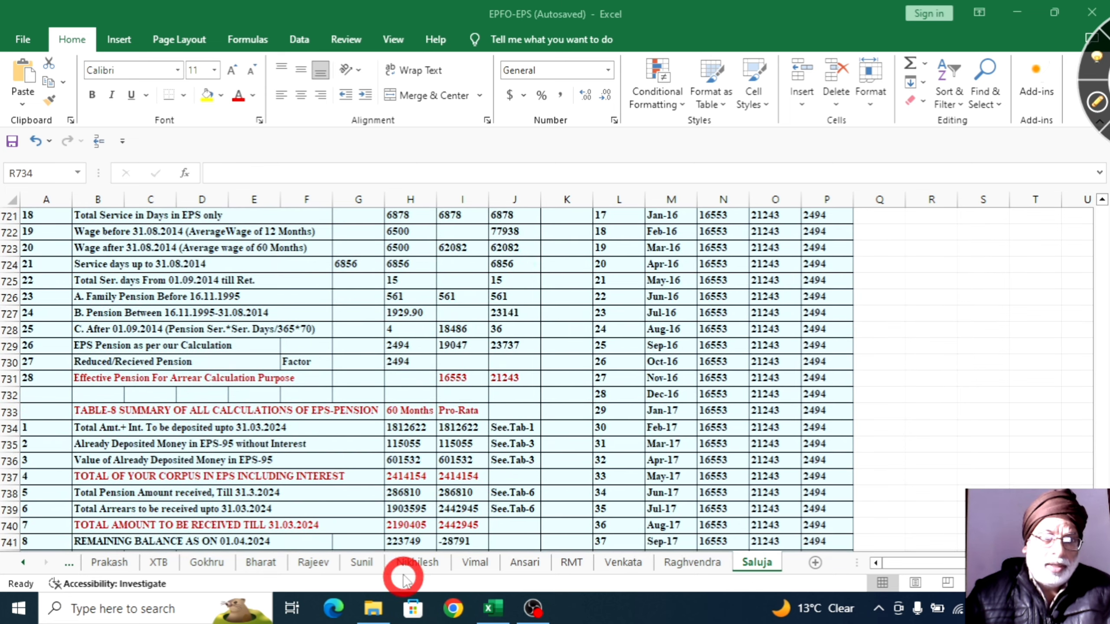
{"action": "scroll", "coordinate": [430, 470], "scroll_direction": "down", "scroll_amount": 3}
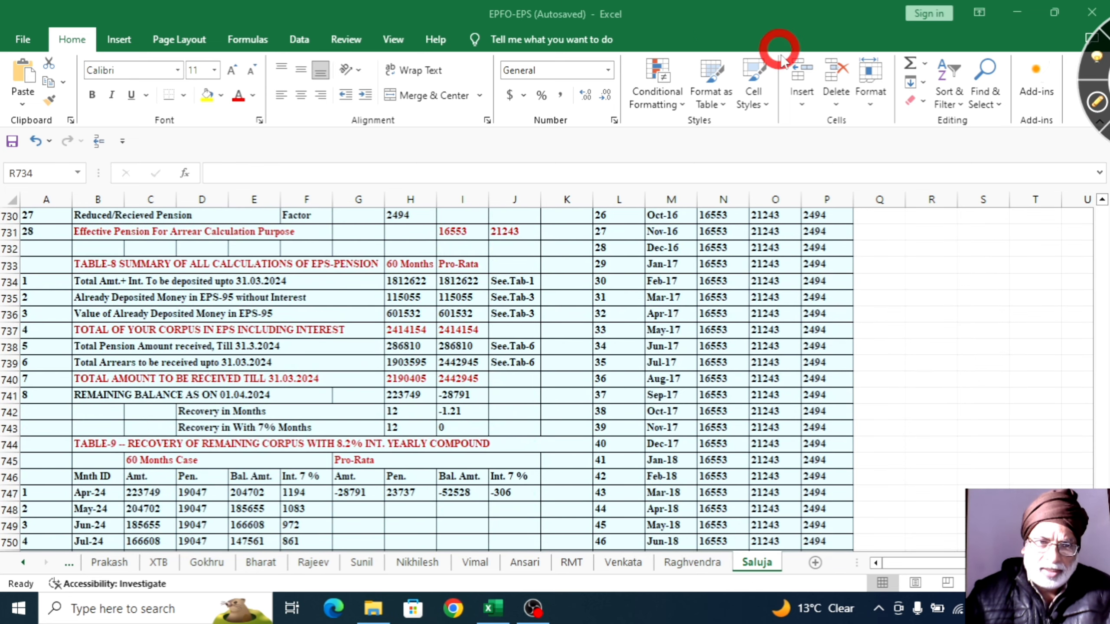
{"action": "left_click", "coordinate": [1097, 104]}
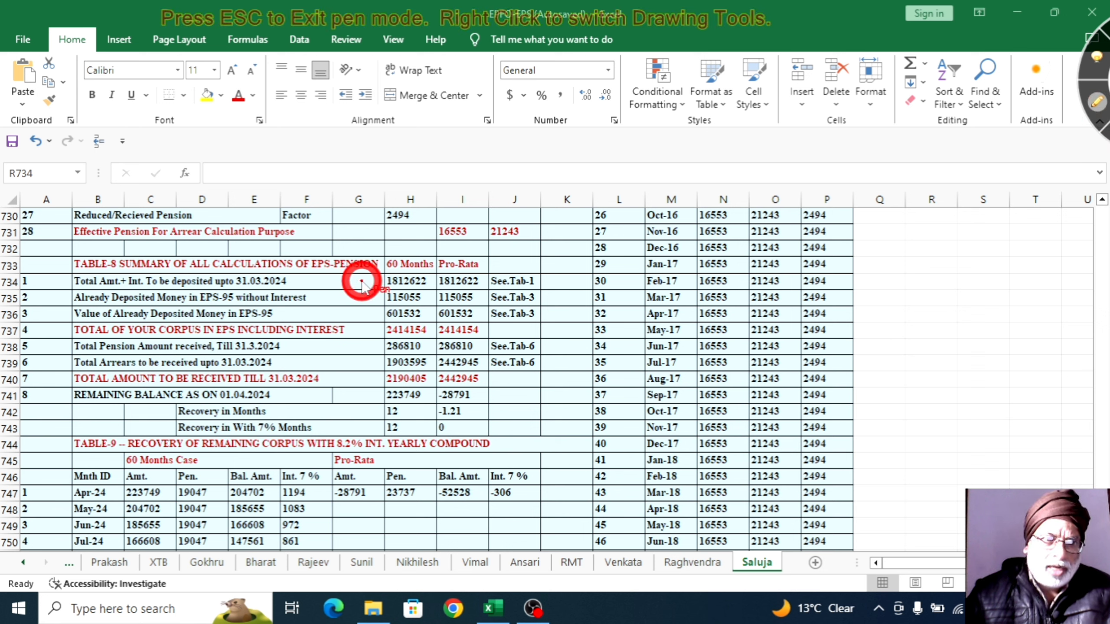
{"action": "left_click_drag", "start_coordinate": [362, 281], "coordinate": [398, 264]}
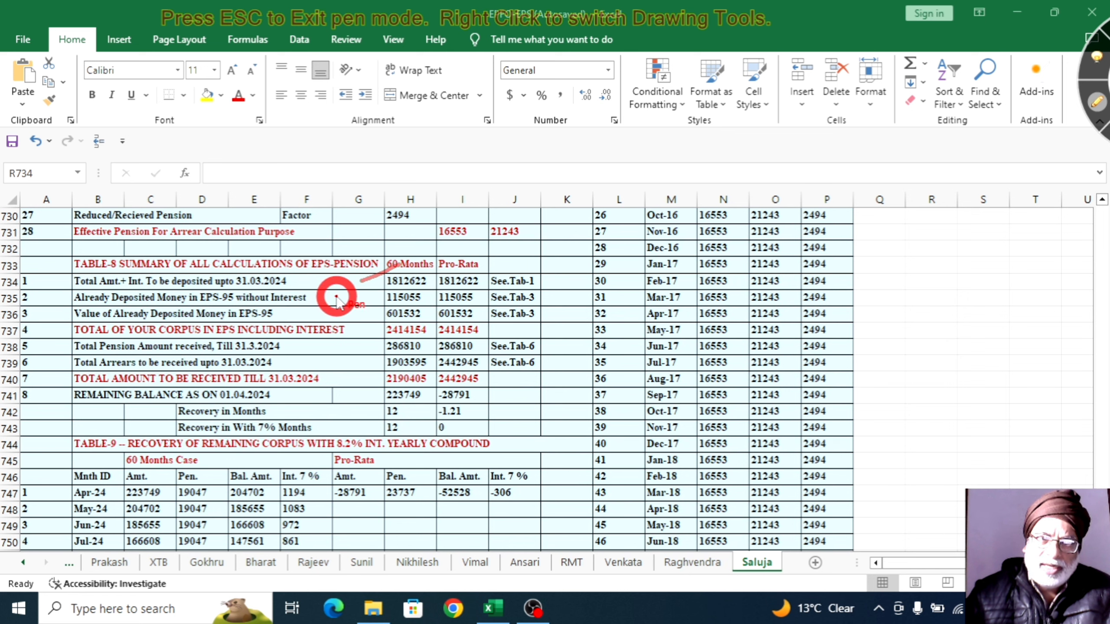
{"action": "mouse_move", "coordinate": [334, 296]}
{"action": "left_mouse_down"}
{"action": "mouse_move", "coordinate": [381, 303]}
{"action": "mouse_move", "coordinate": [363, 313]}
{"action": "left_mouse_up"}
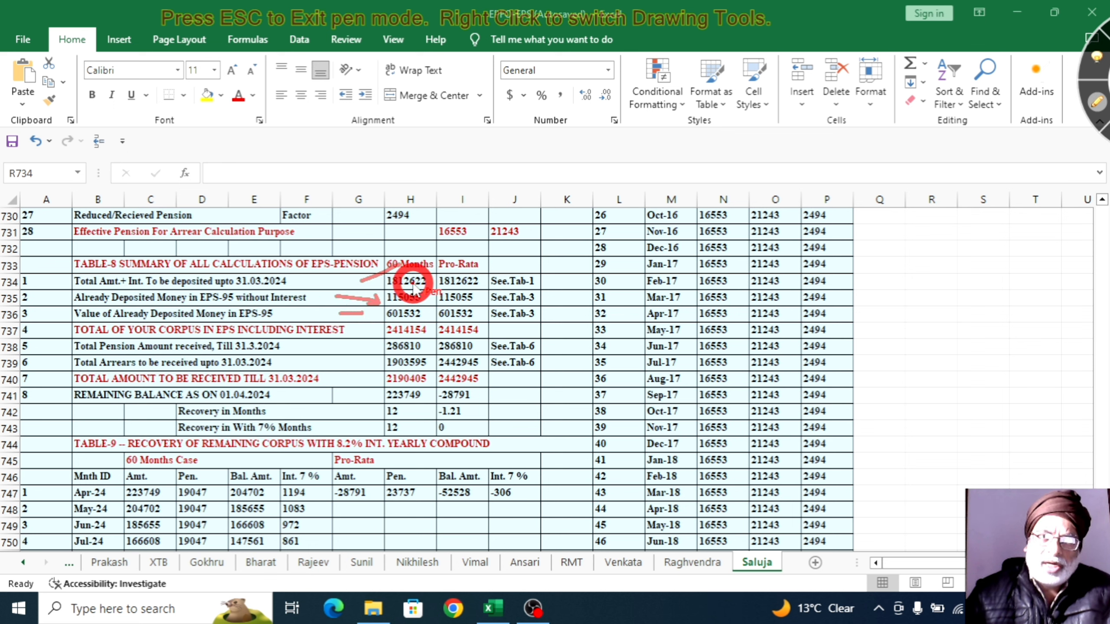
- Mark the corpus, received pension and arrears rows 737 to 739 of Table-8 with pen strokes and box the 60 Months total in H740
{"action": "mouse_move", "coordinate": [350, 335]}
{"action": "left_mouse_down"}
{"action": "mouse_move", "coordinate": [382, 332]}
{"action": "mouse_move", "coordinate": [372, 339]}
{"action": "left_mouse_up"}
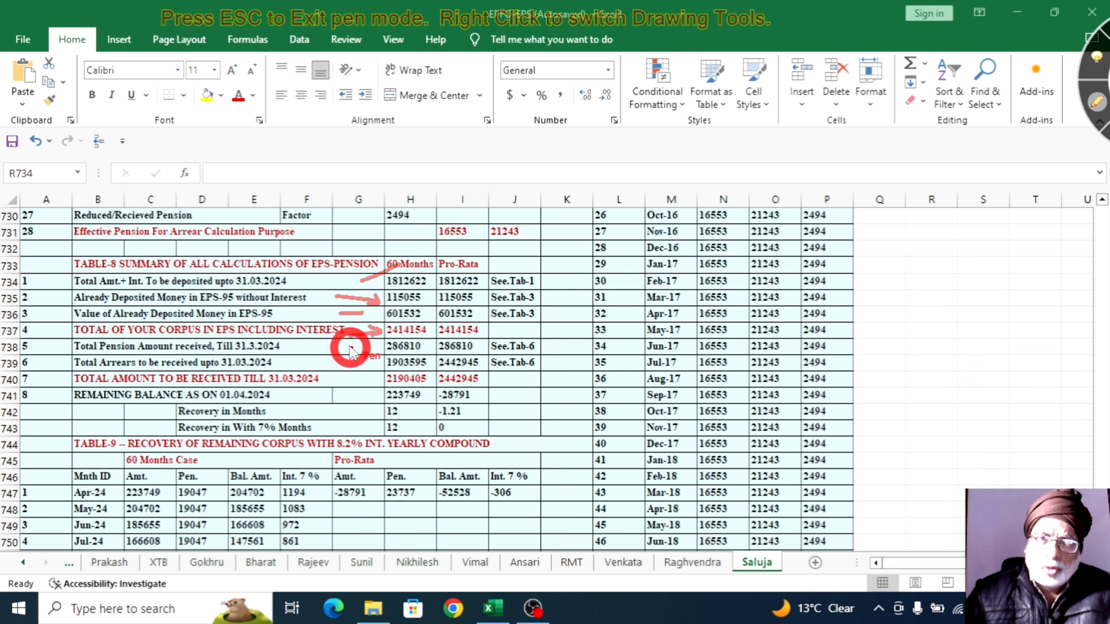
{"action": "mouse_move", "coordinate": [349, 335]}
{"action": "left_mouse_down"}
{"action": "mouse_move", "coordinate": [381, 330]}
{"action": "mouse_move", "coordinate": [384, 345]}
{"action": "left_mouse_up"}
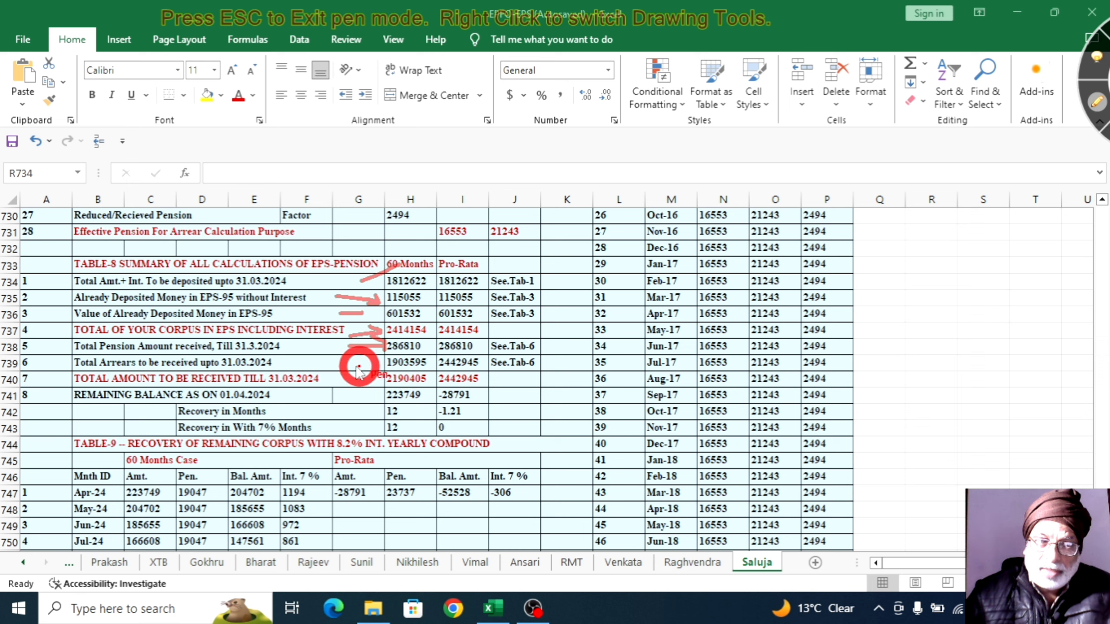
{"action": "mouse_move", "coordinate": [349, 364]}
{"action": "left_mouse_down"}
{"action": "mouse_move", "coordinate": [373, 355]}
{"action": "mouse_move", "coordinate": [376, 385]}
{"action": "mouse_move", "coordinate": [439, 379]}
{"action": "mouse_move", "coordinate": [376, 369]}
{"action": "left_mouse_up"}
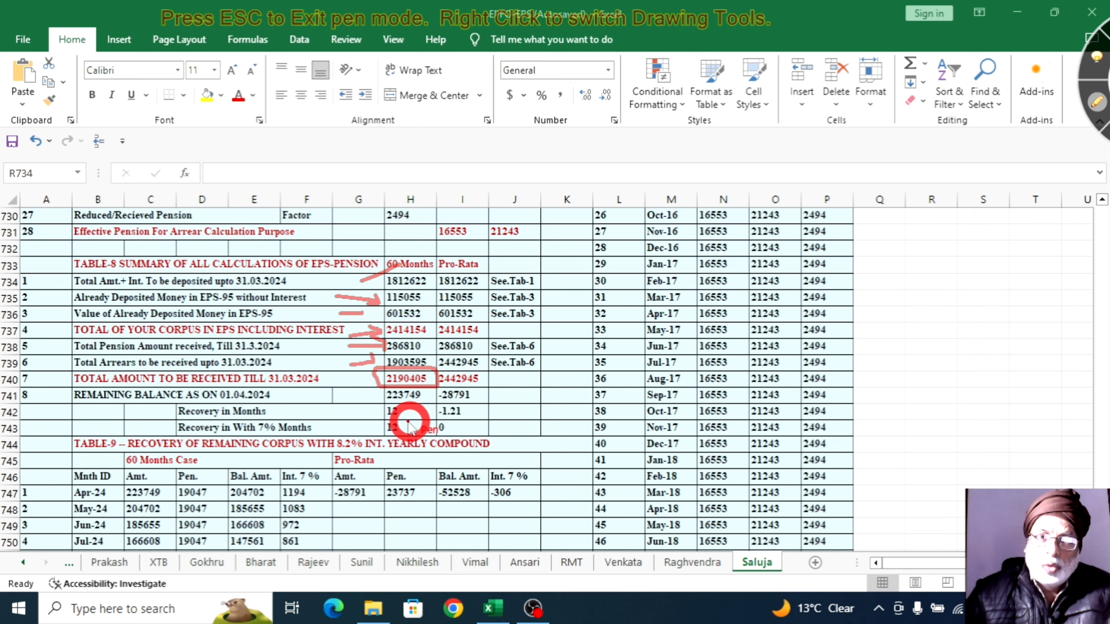
- Outline the 60 Months recovery months in H742:H743 and Pro-Rata total in I740 with the pen, adding a downward arrow at Table-9's Pro-Rata balance column
{"action": "mouse_move", "coordinate": [404, 398]}
{"action": "left_mouse_down"}
{"action": "mouse_move", "coordinate": [381, 398]}
{"action": "mouse_move", "coordinate": [378, 439]}
{"action": "mouse_move", "coordinate": [410, 423]}
{"action": "left_mouse_up"}
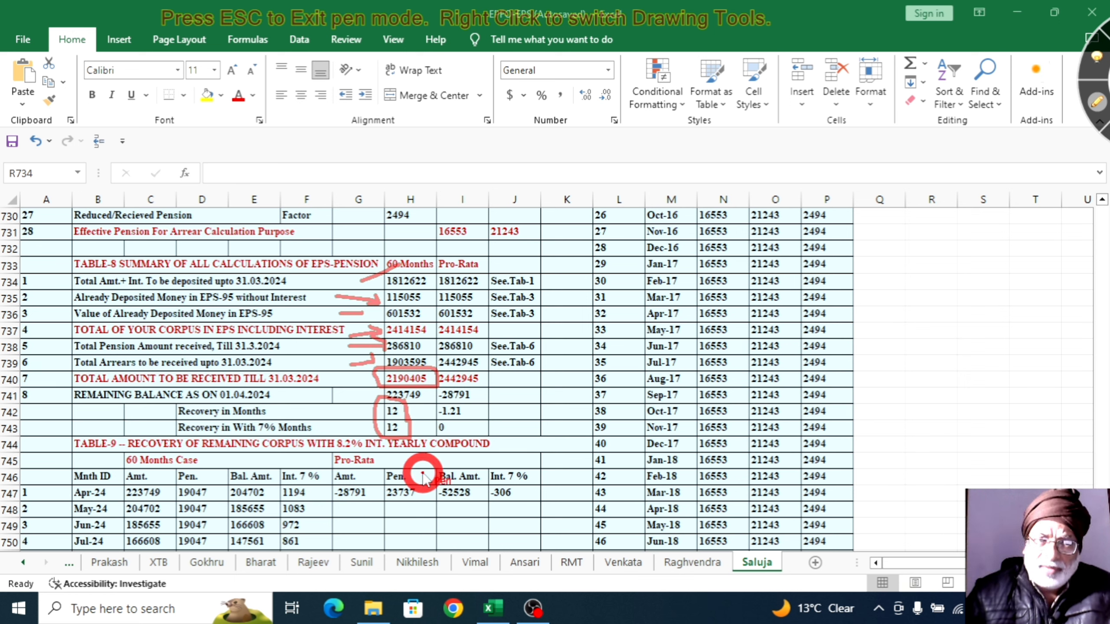
{"action": "mouse_move", "coordinate": [444, 393]}
{"action": "left_mouse_down"}
{"action": "mouse_move", "coordinate": [503, 381]}
{"action": "mouse_move", "coordinate": [486, 367]}
{"action": "mouse_move", "coordinate": [446, 367]}
{"action": "mouse_move", "coordinate": [432, 385]}
{"action": "left_mouse_up"}
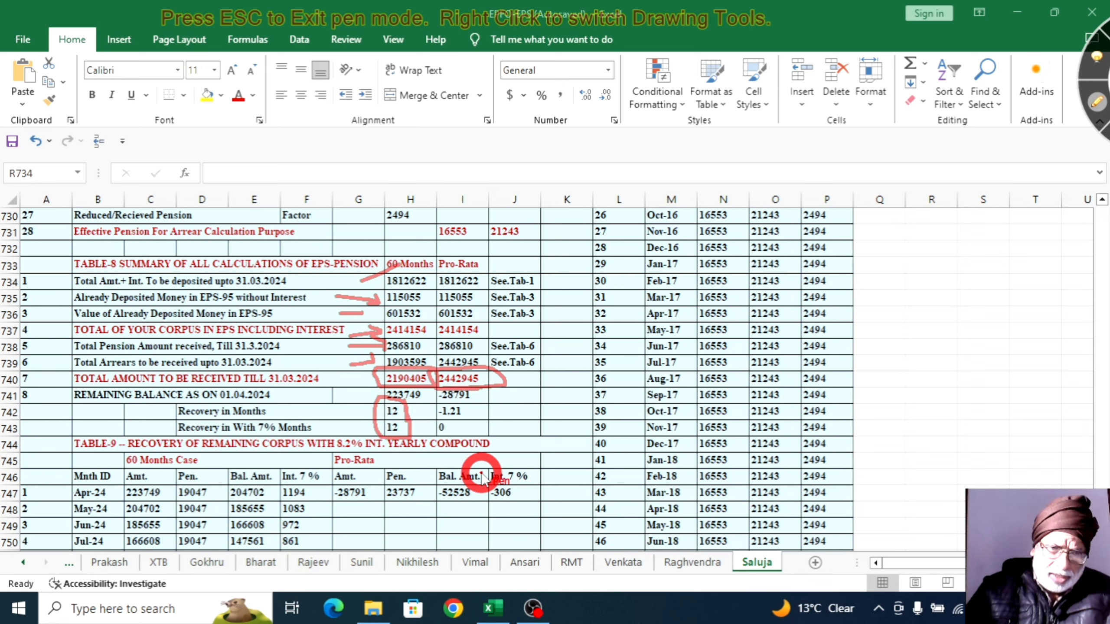
{"action": "mouse_move", "coordinate": [480, 472]}
{"action": "left_mouse_down"}
{"action": "mouse_move", "coordinate": [469, 521]}
{"action": "mouse_move", "coordinate": [491, 523]}
{"action": "left_mouse_up"}
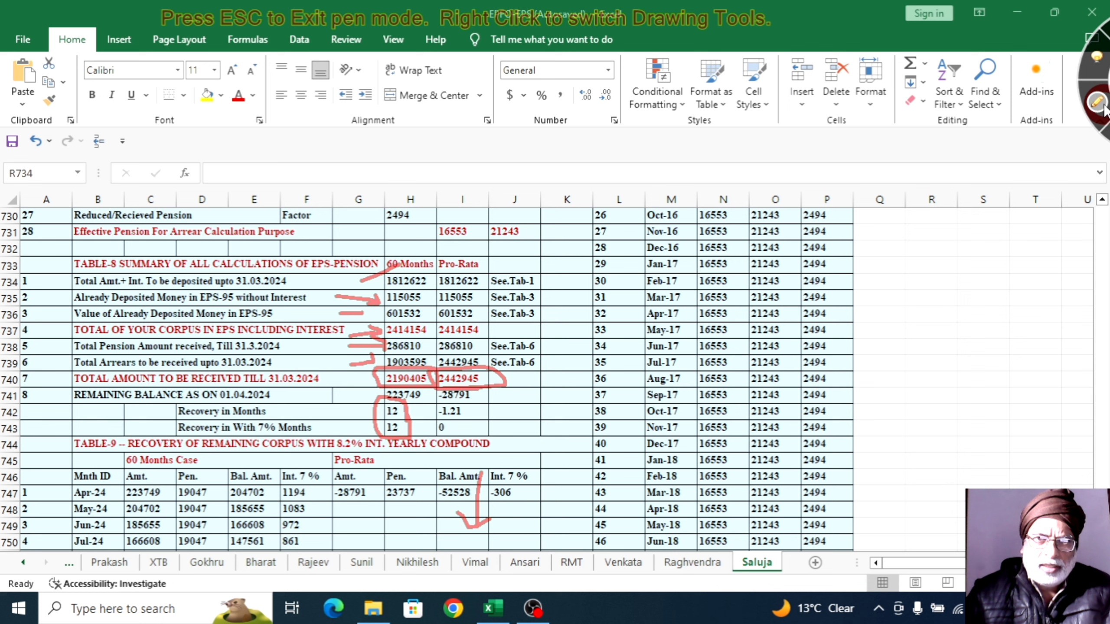
- Clear the pen marks and draw a fresh box around the 60 Months and Pro-Rata totals, balances and recovery months in H740:I742
{"action": "key", "text": "Escape"}
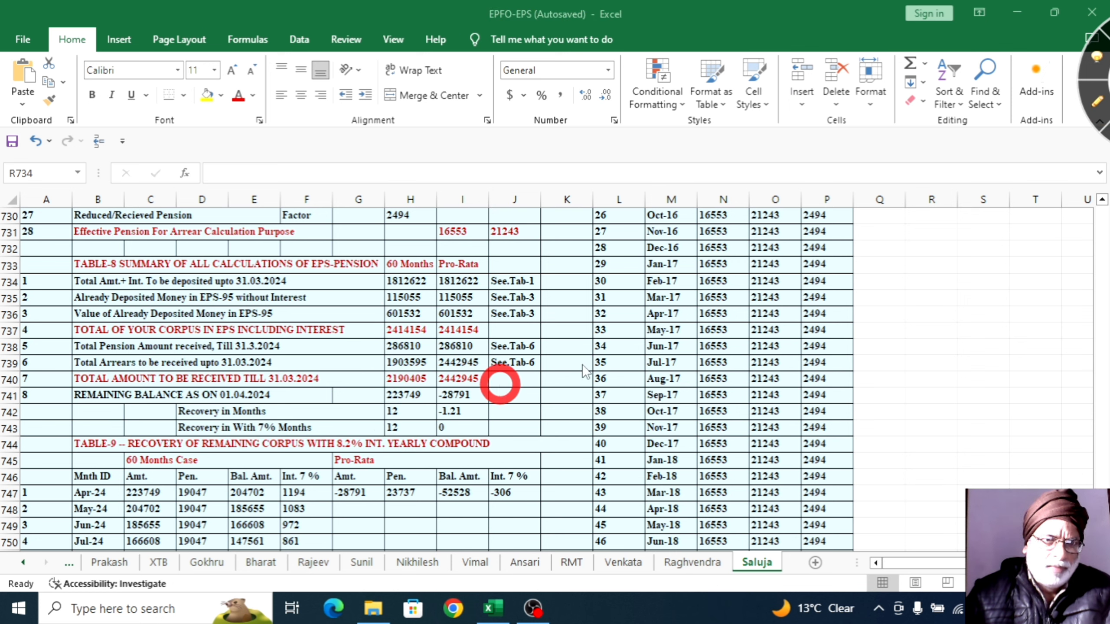
{"action": "left_click", "coordinate": [1096, 101]}
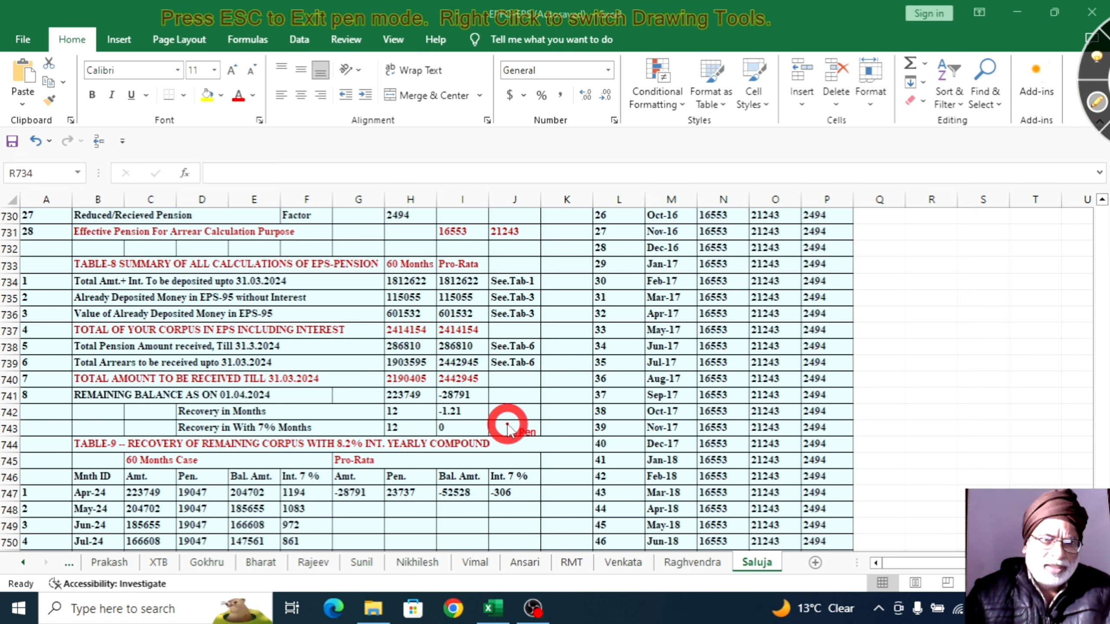
{"action": "mouse_move", "coordinate": [508, 422]}
{"action": "left_mouse_down"}
{"action": "mouse_move", "coordinate": [498, 376]}
{"action": "mouse_move", "coordinate": [453, 372]}
{"action": "mouse_move", "coordinate": [372, 375]}
{"action": "mouse_move", "coordinate": [359, 421]}
{"action": "mouse_move", "coordinate": [507, 420]}
{"action": "left_mouse_up"}
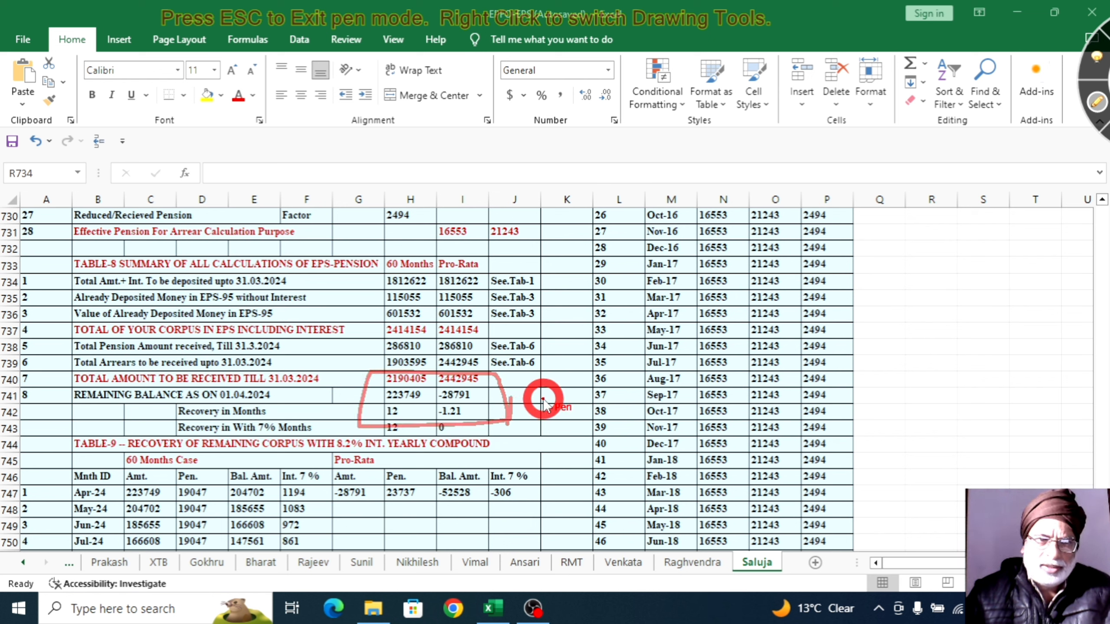